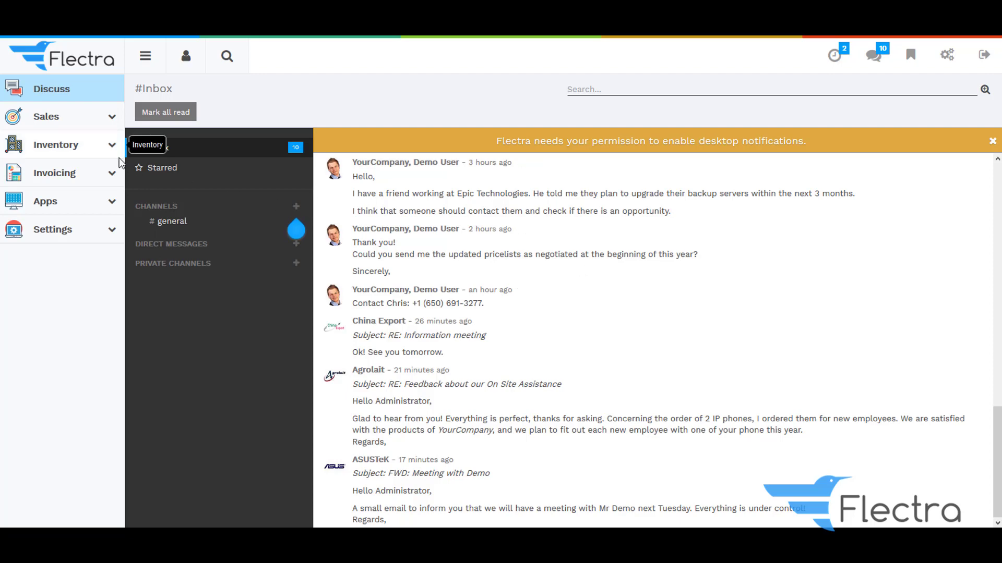
Open Invoicing's Payment Terms list under Configuration > Management and start a new payment term.
click(65, 172)
scroll(57, 377, down, 3)
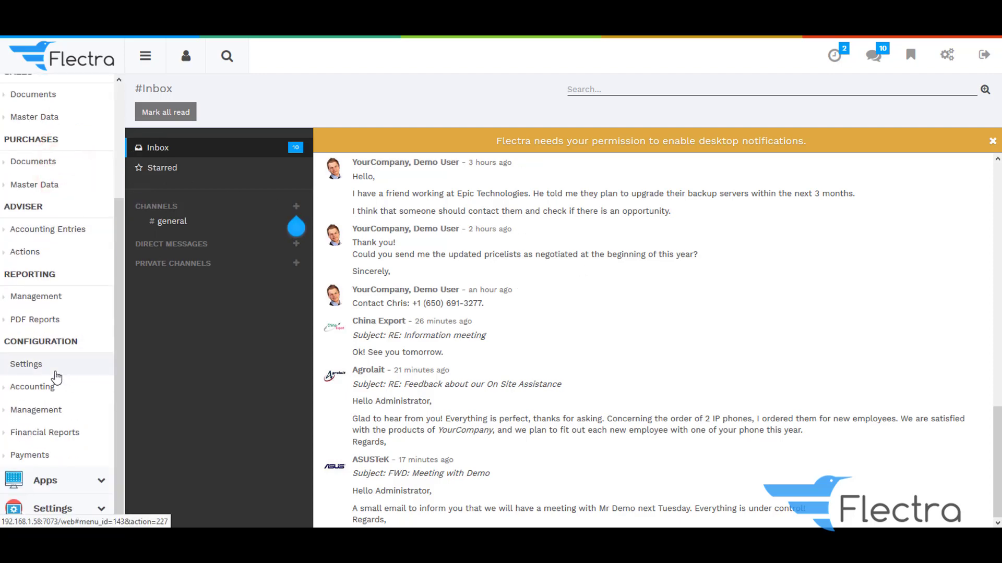
click(38, 410)
click(52, 439)
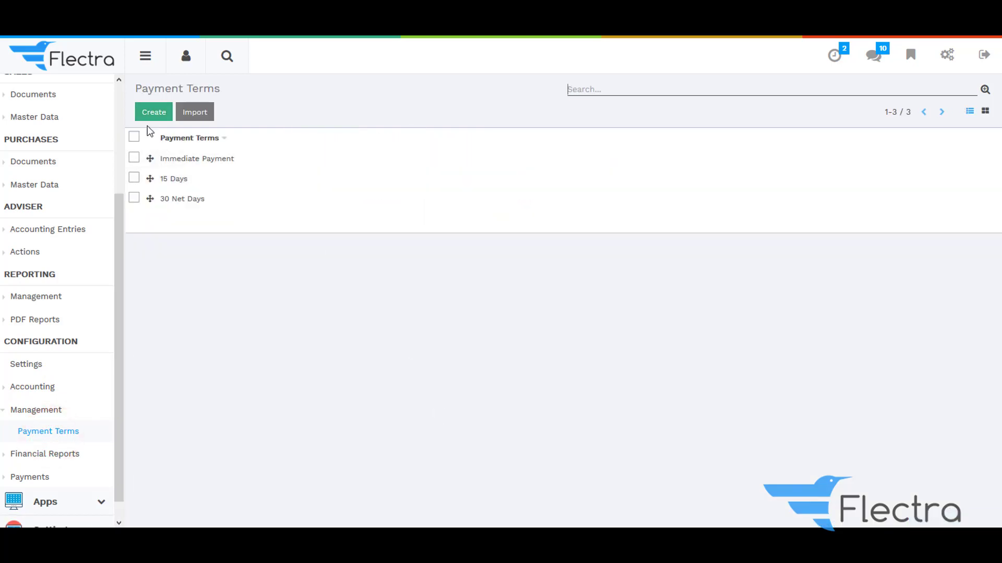
click(148, 114)
text(5% cash discount if pay in 5 days)
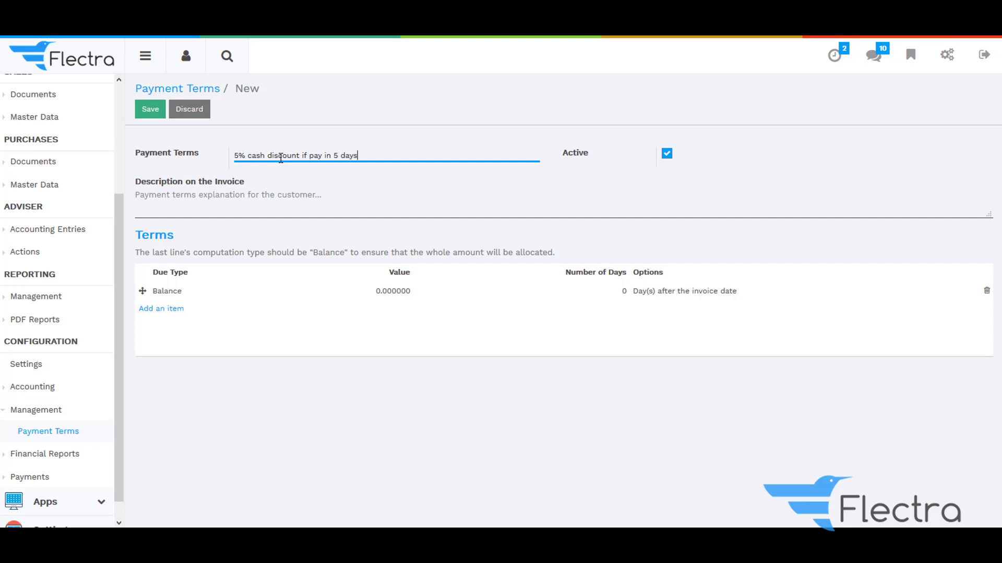
Add a Percent installment line of 95% due in 5 days.
click(170, 309)
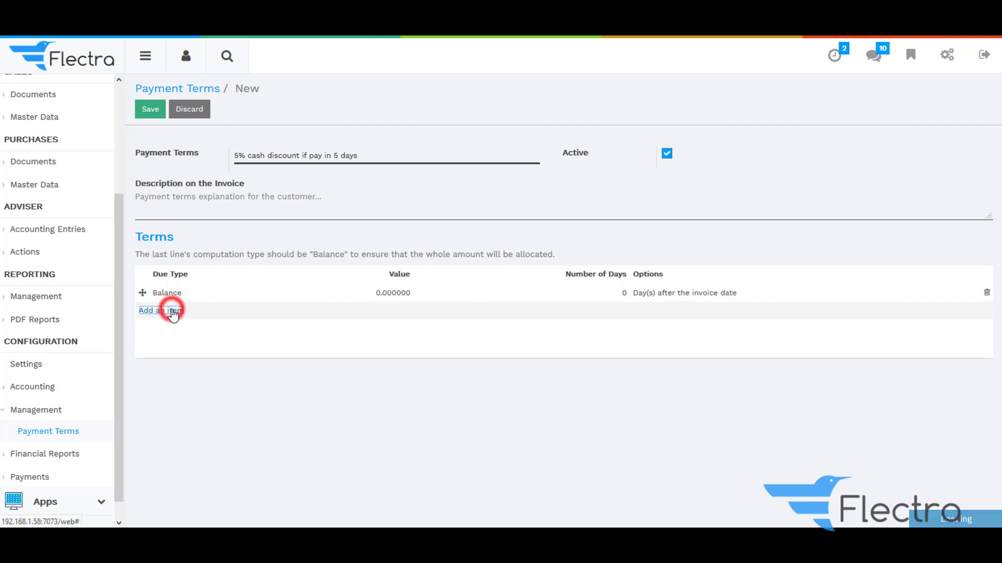
click(312, 162)
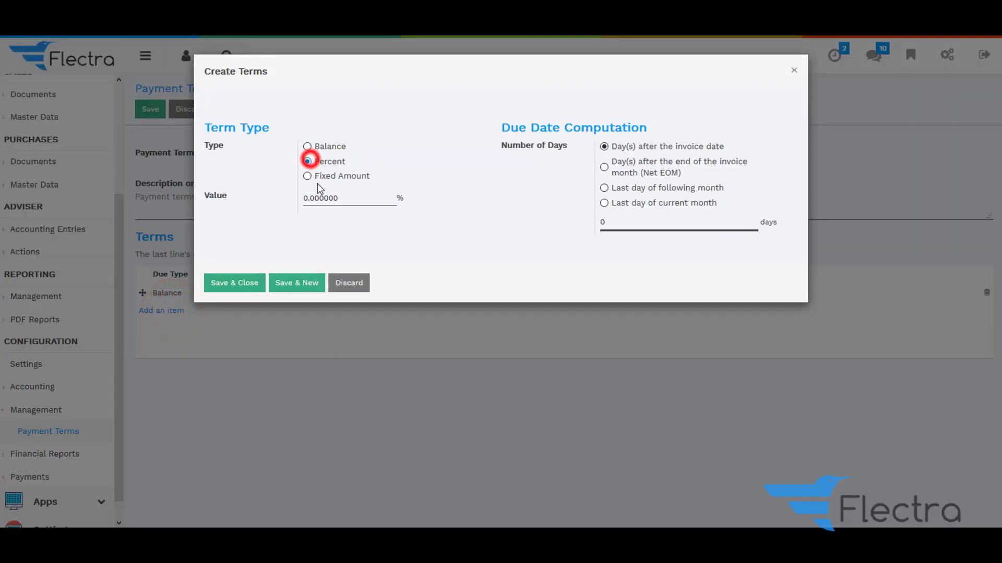
click(345, 198)
key(BackSpace)
key(BackSpace)
key(BackSpace)
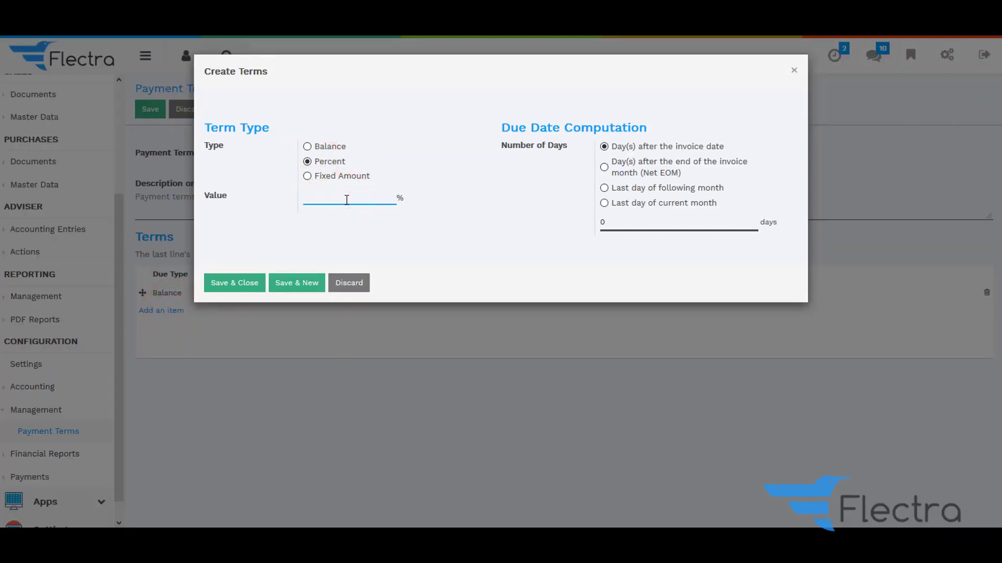
text(95)
click(601, 222)
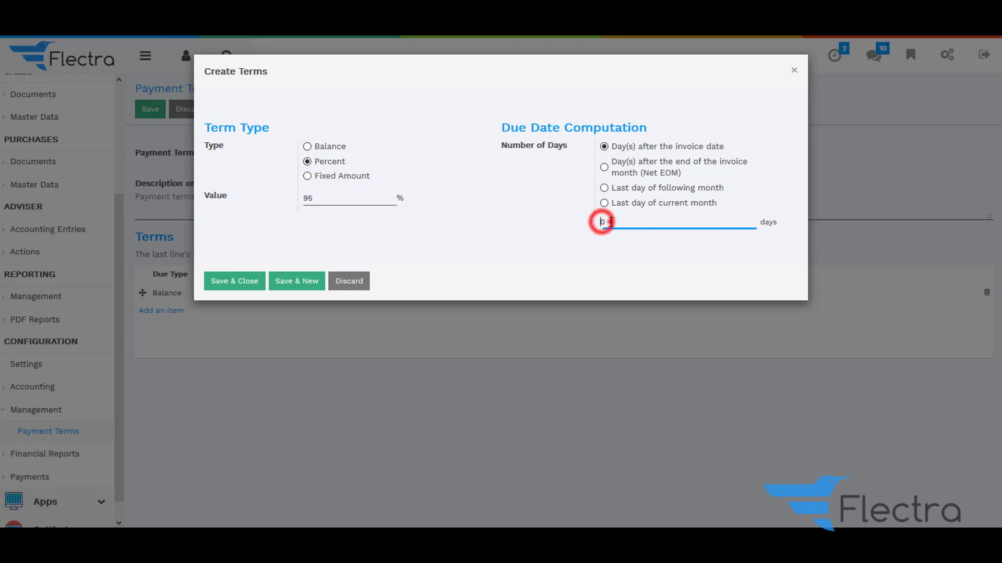
key(BackSpace)
text(5)
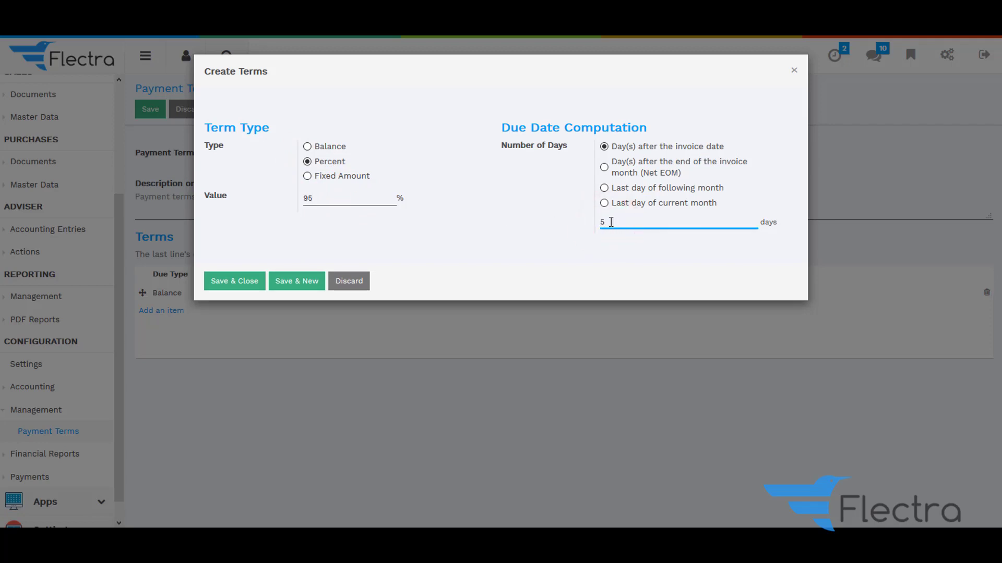
key(Tab)
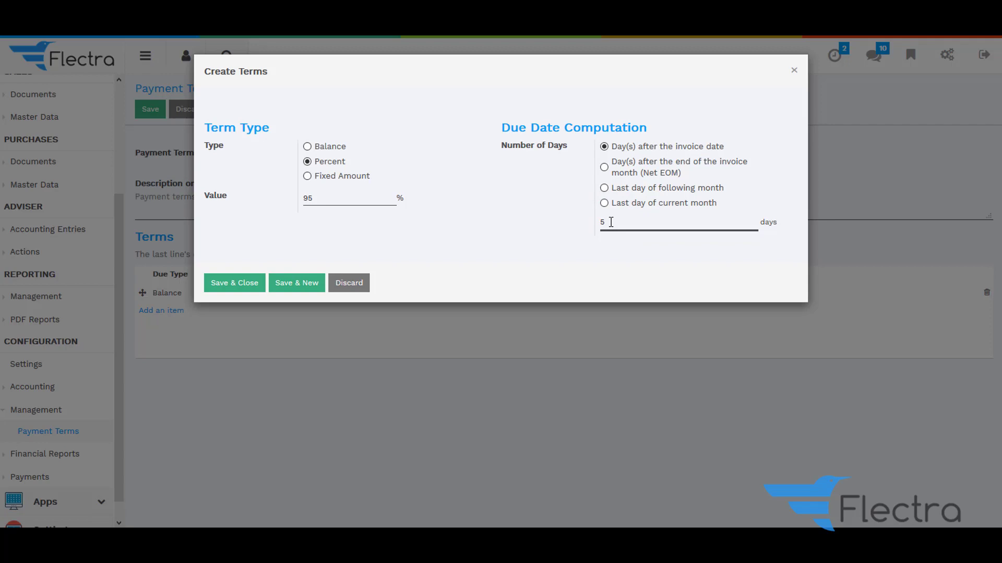
click(234, 282)
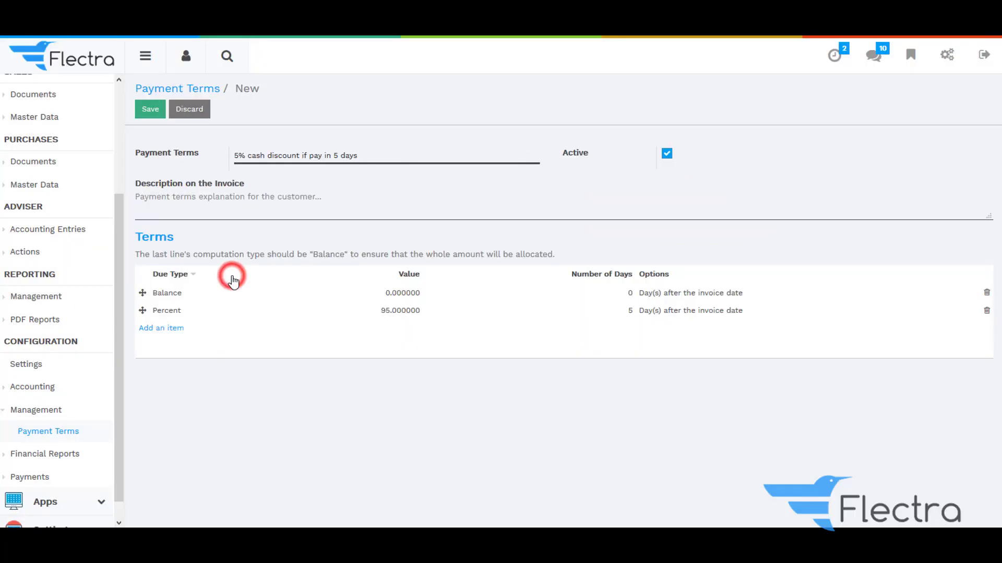
Move the 95% line above Balance and set the Balance line to 30 days.
drag(144, 309, 149, 293)
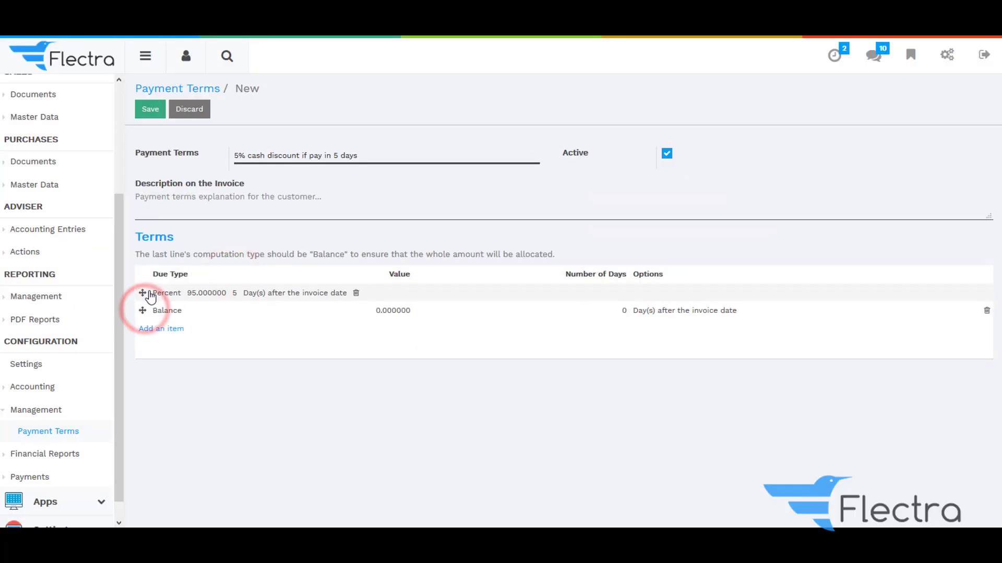
click(416, 315)
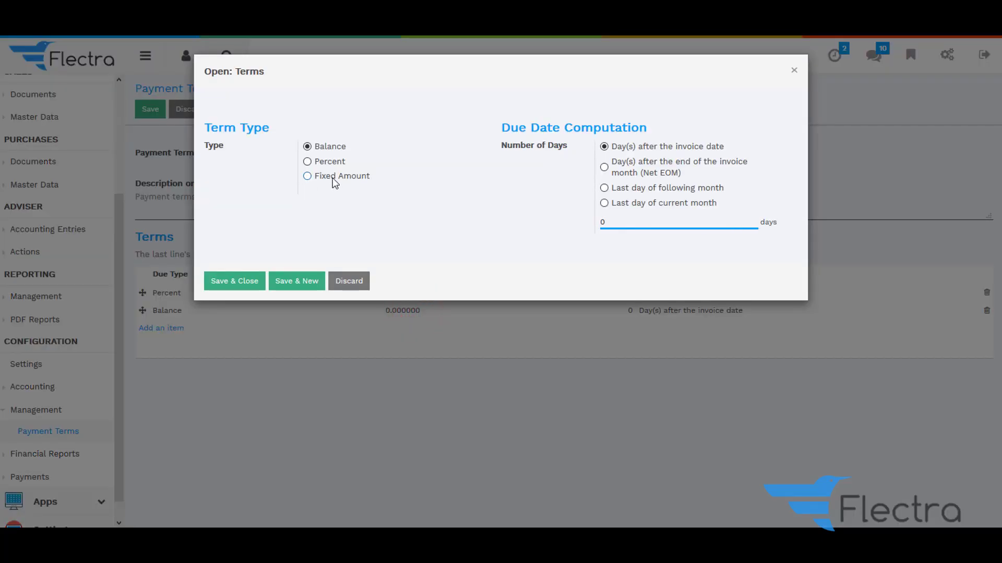
click(617, 223)
text(30)
click(241, 291)
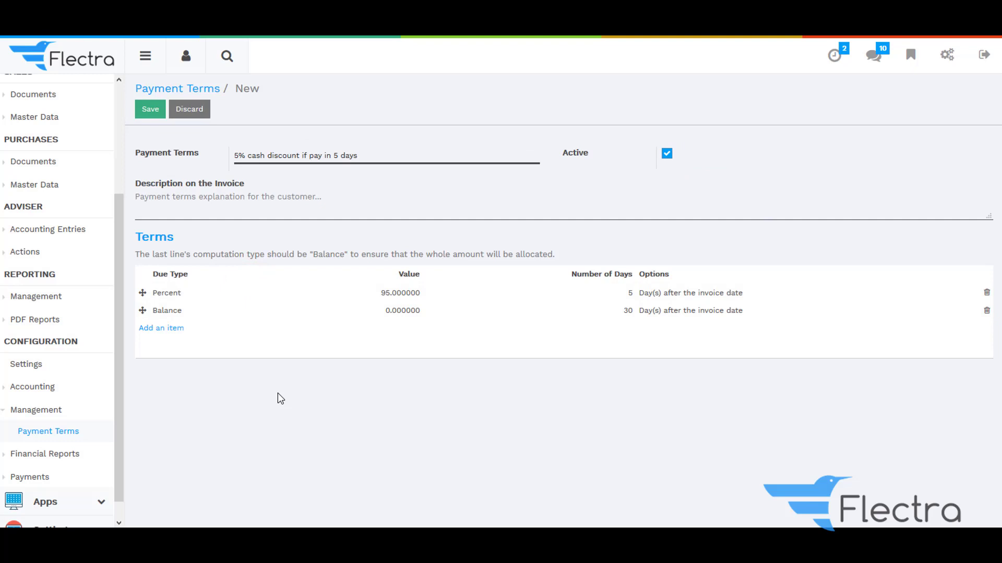
Save the cash-discount payment term and start a new customer invoice.
click(149, 110)
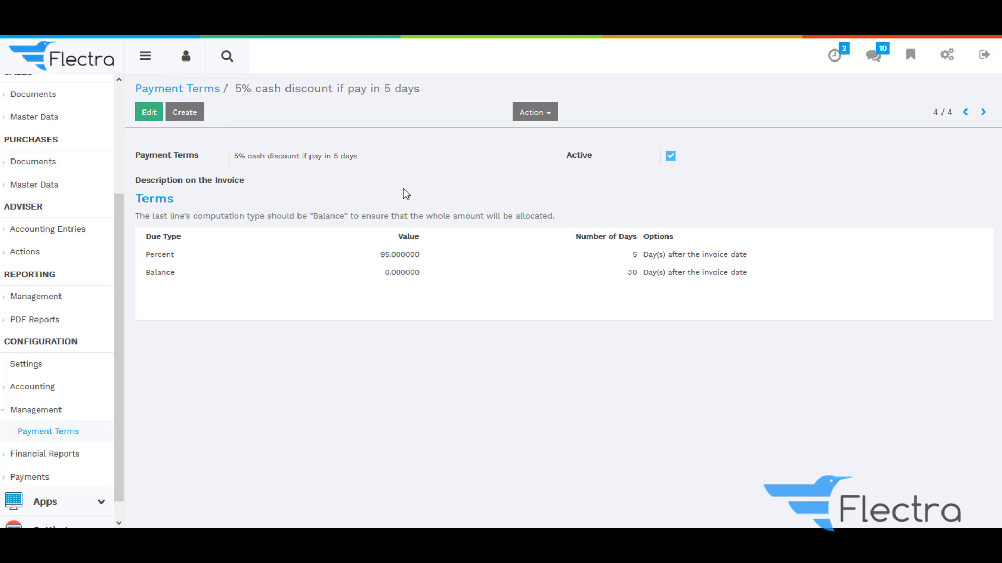
key(alt+Left)
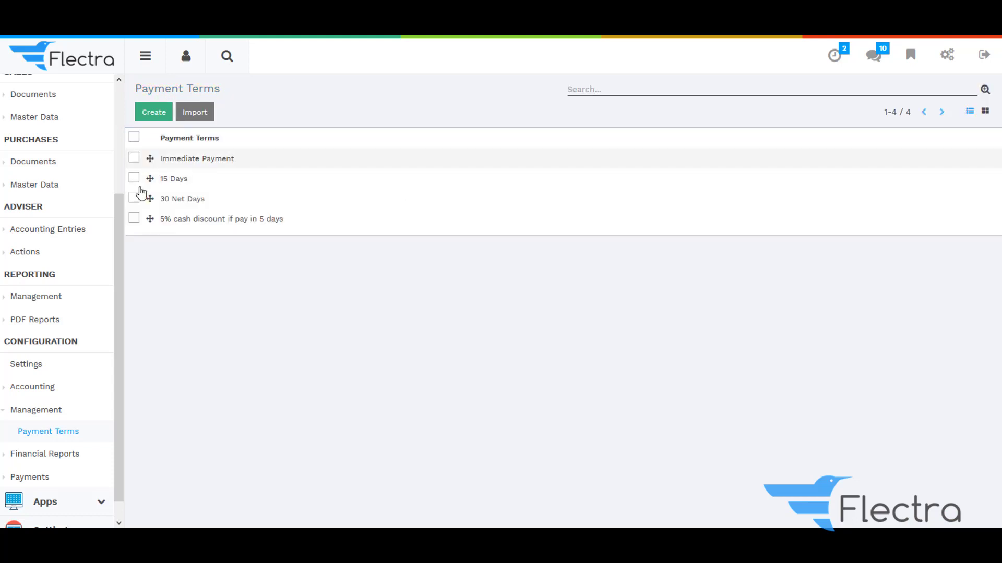
scroll(49, 230, up, 3)
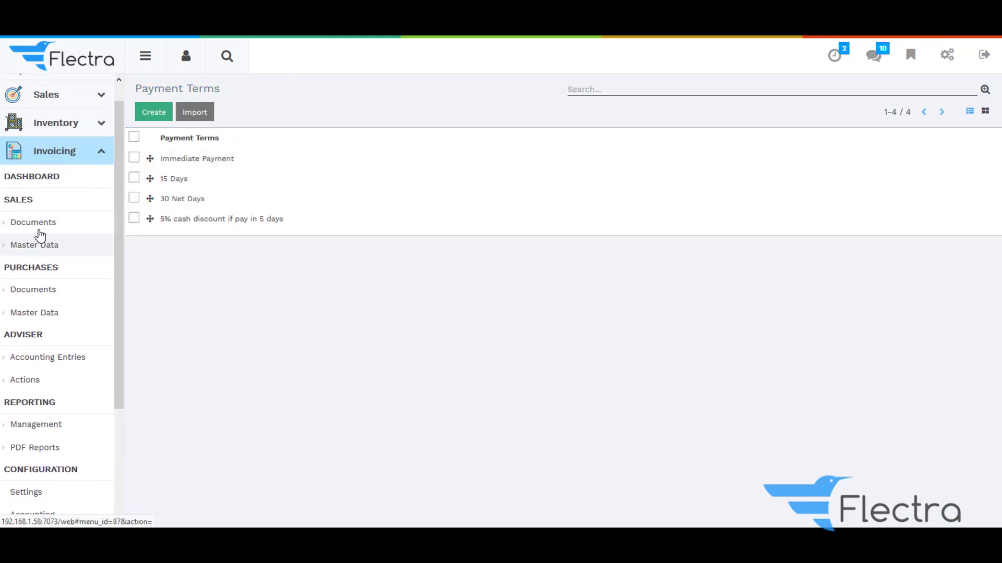
click(37, 223)
click(54, 245)
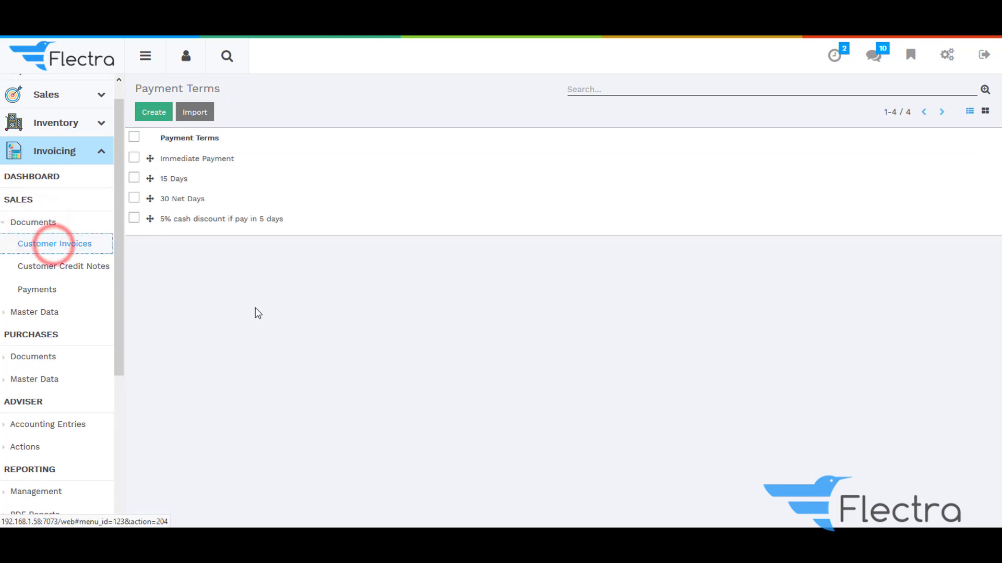
click(156, 114)
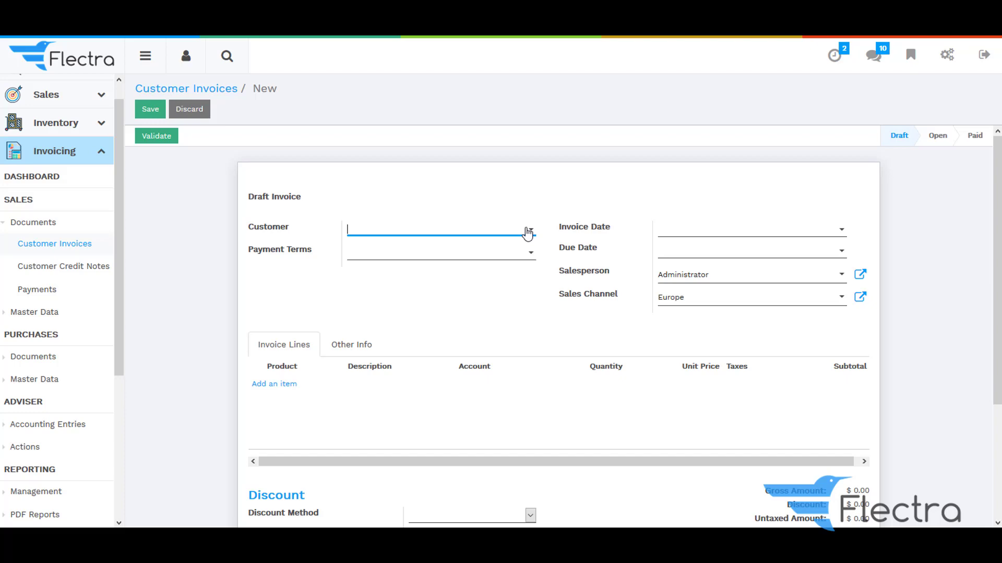
Create customer pratik with 30 Net Days customer payment terms and put it on the invoice.
text(pro)
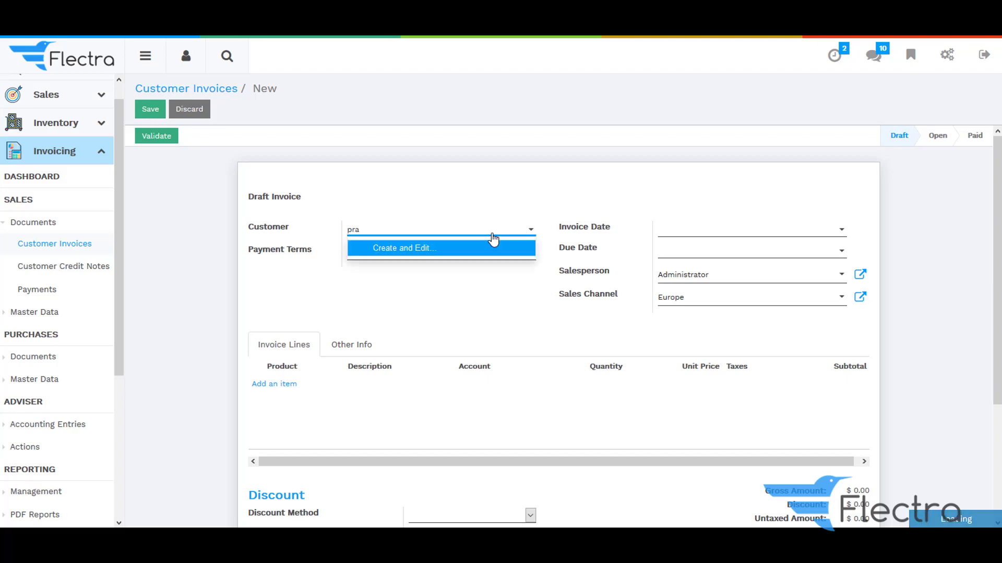
text(du)
click(437, 248)
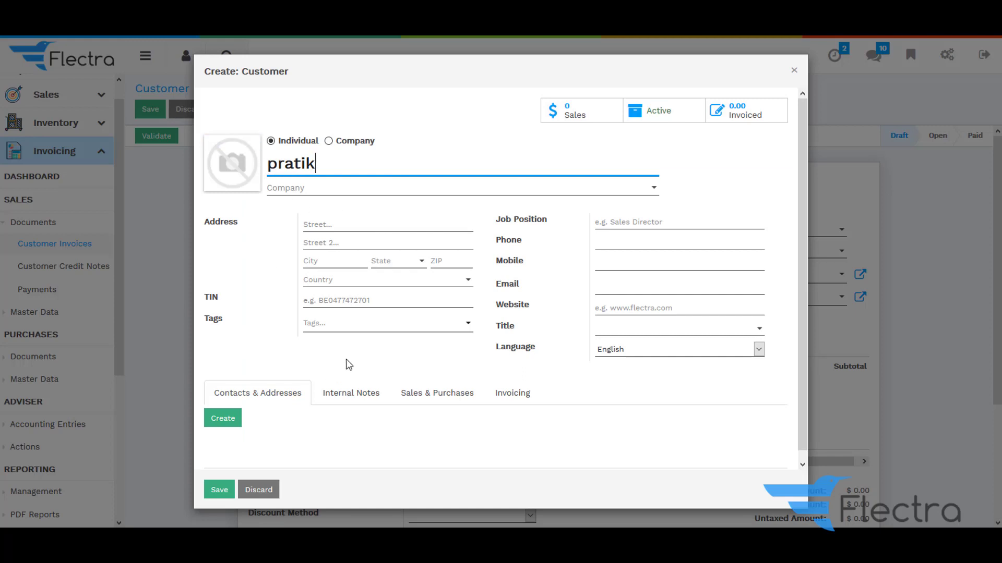
click(439, 398)
scroll(441, 401, down, 2)
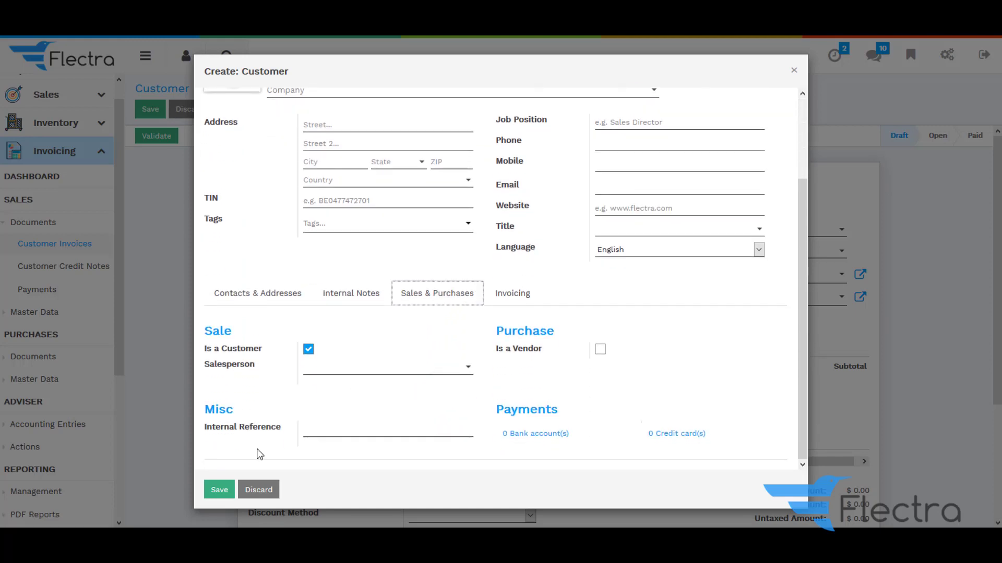
click(512, 302)
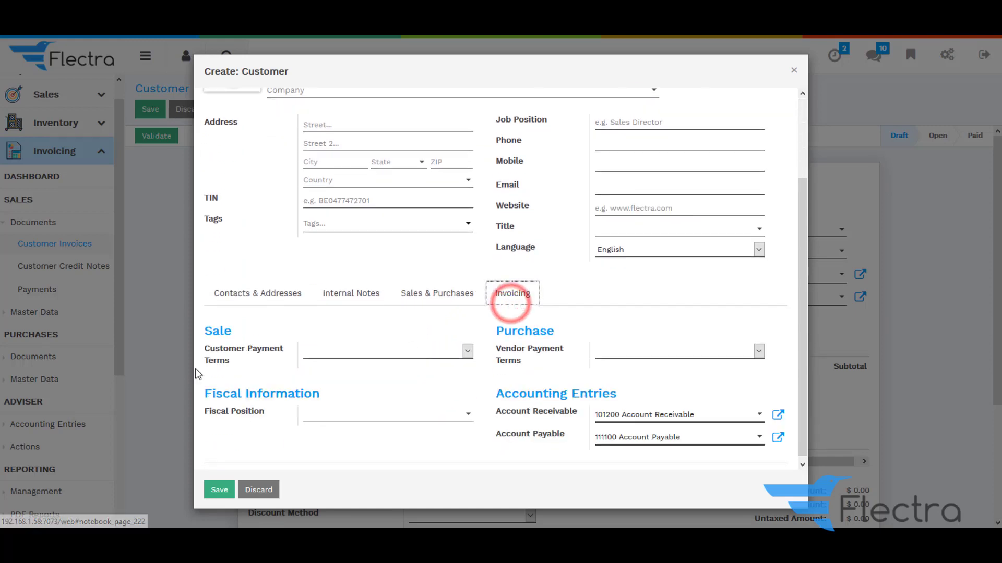
click(372, 417)
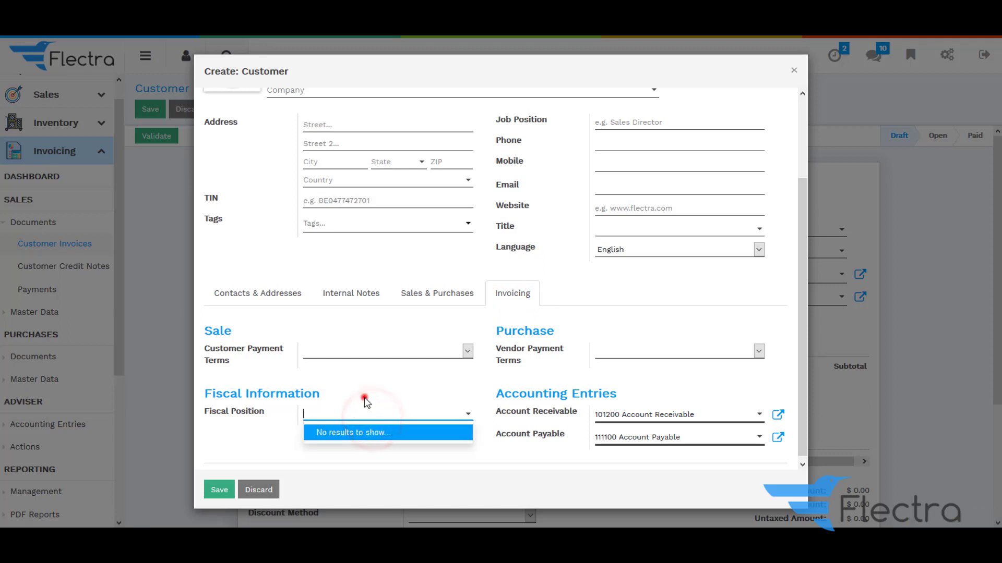
click(330, 355)
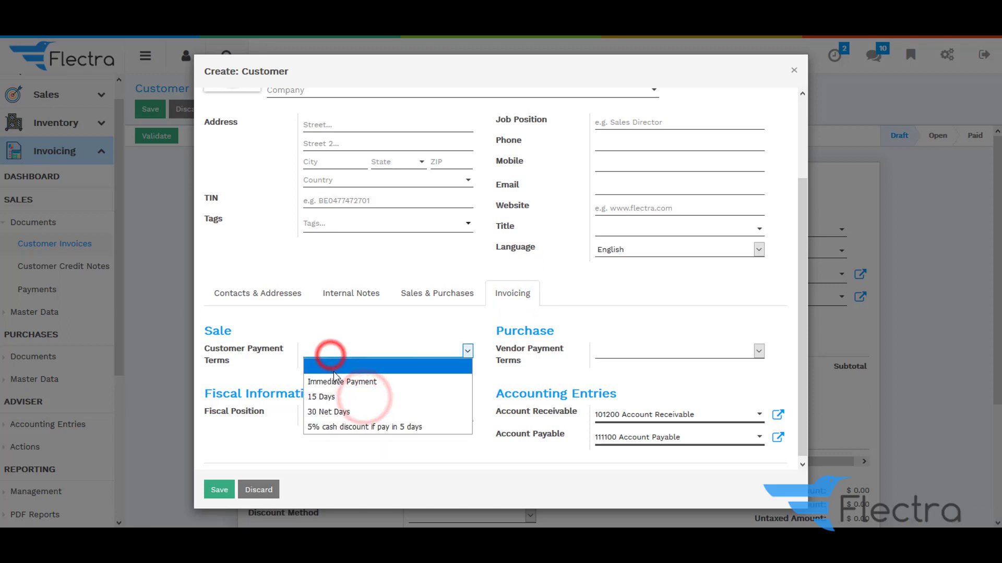
click(335, 413)
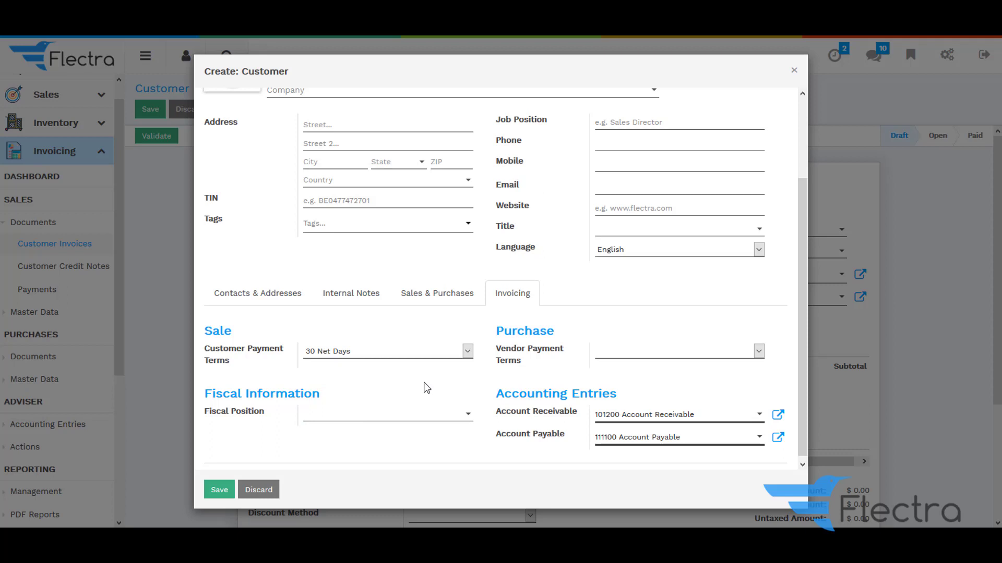
click(219, 490)
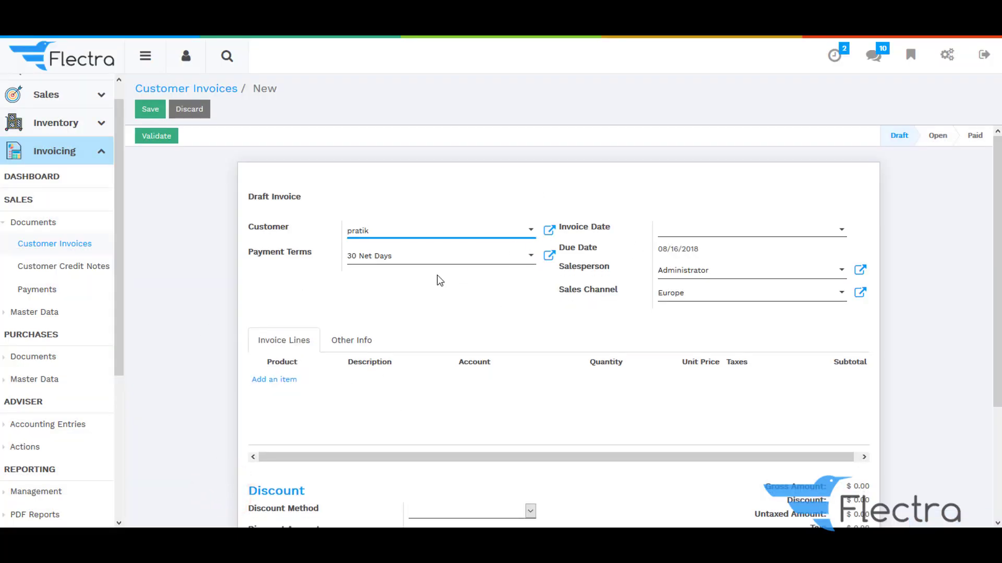
Set the invoice's payment term to '5% cash discount if pay in 5 days' and sales channel to America.
click(416, 260)
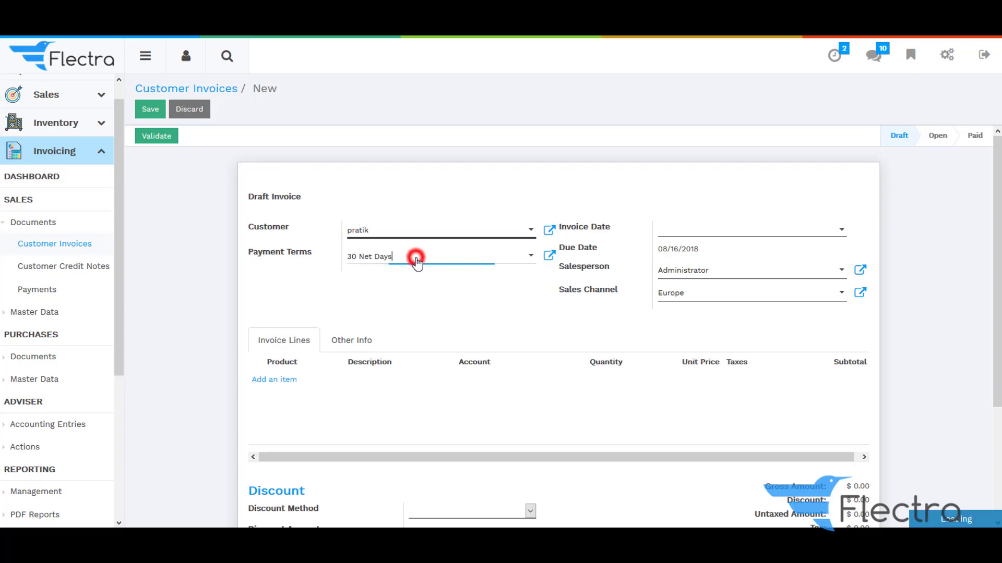
click(403, 322)
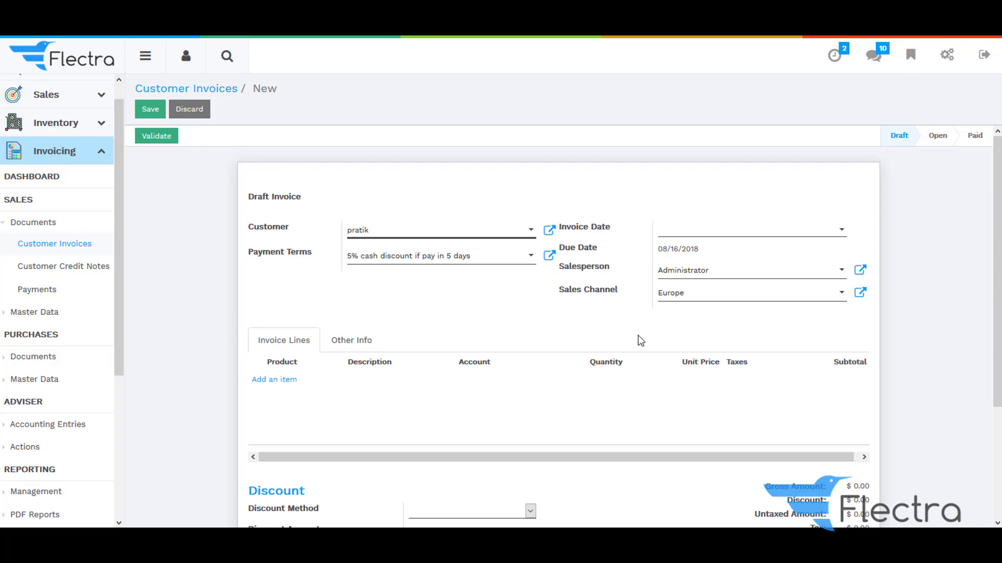
click(721, 293)
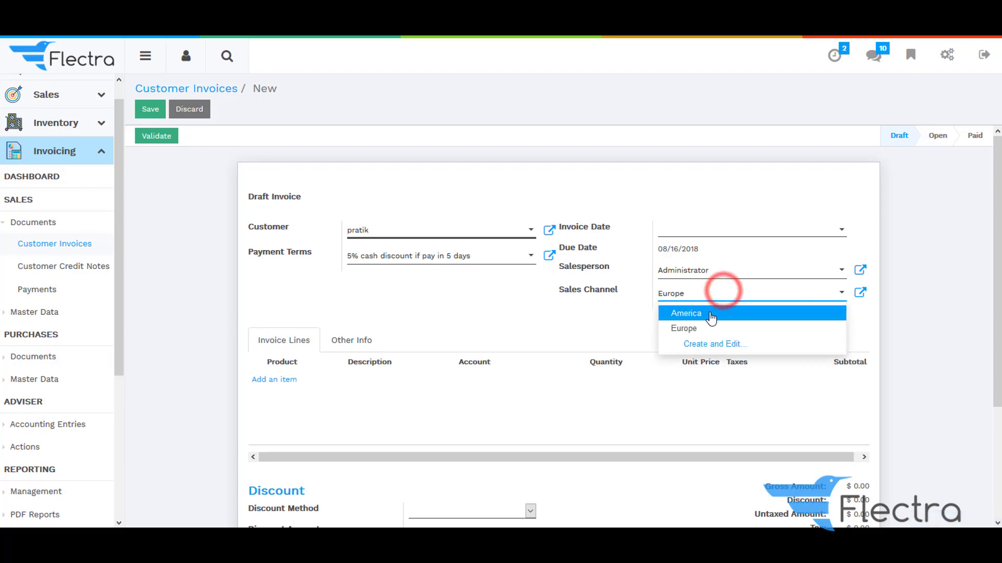
click(689, 314)
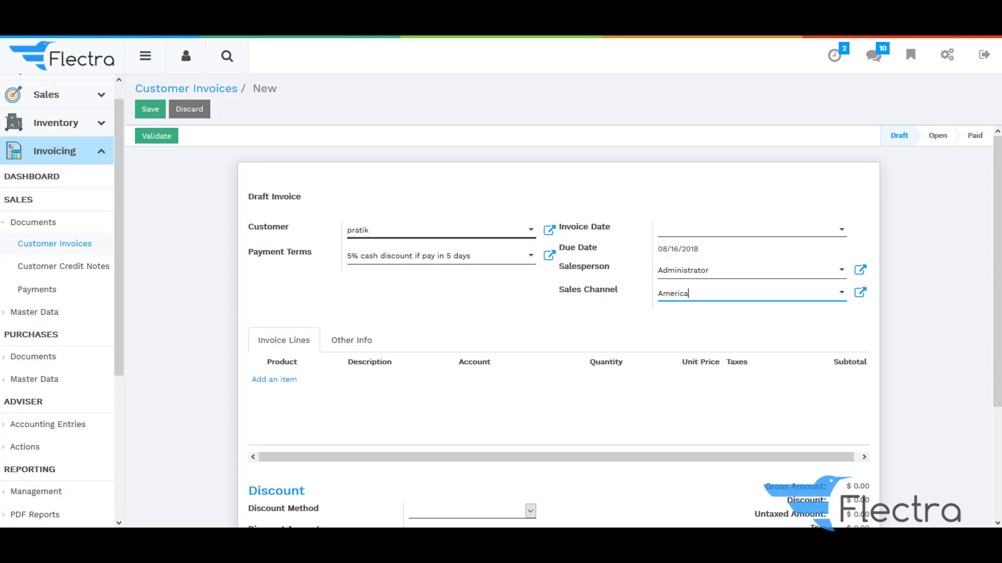
key(Tab)
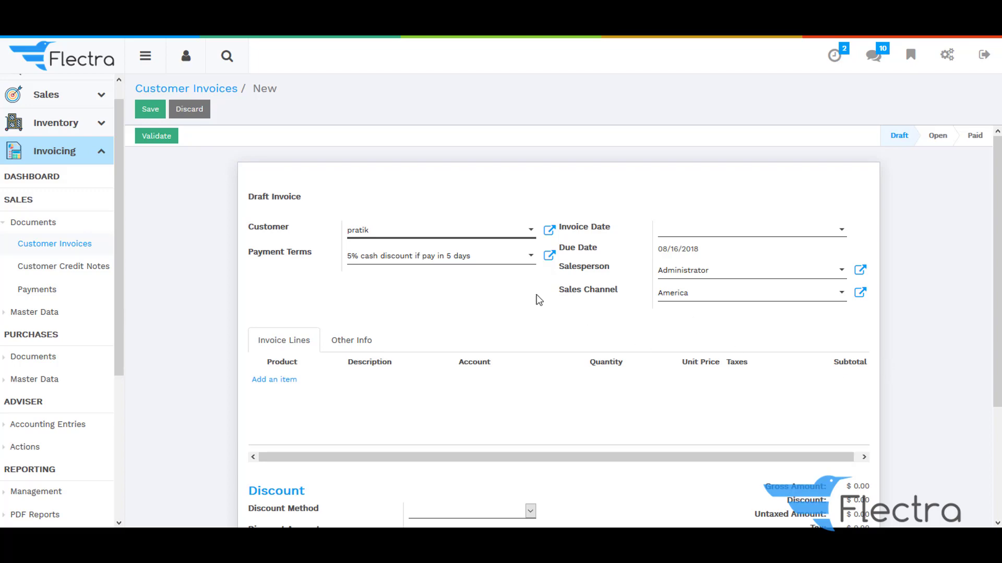
click(685, 233)
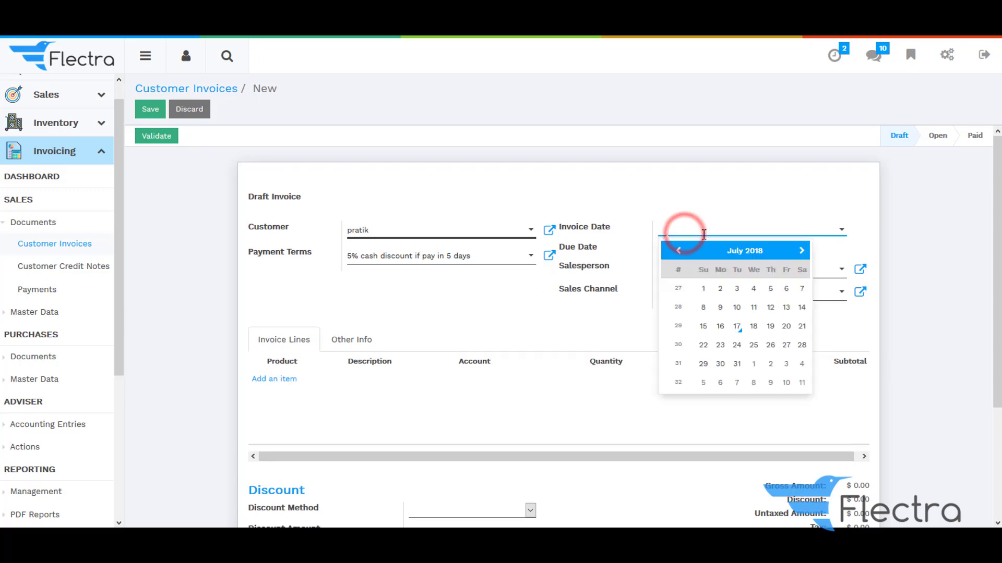
Date the invoice 07/17/2018 and add a line of 15 [CARD] Graphics Cards.
click(739, 326)
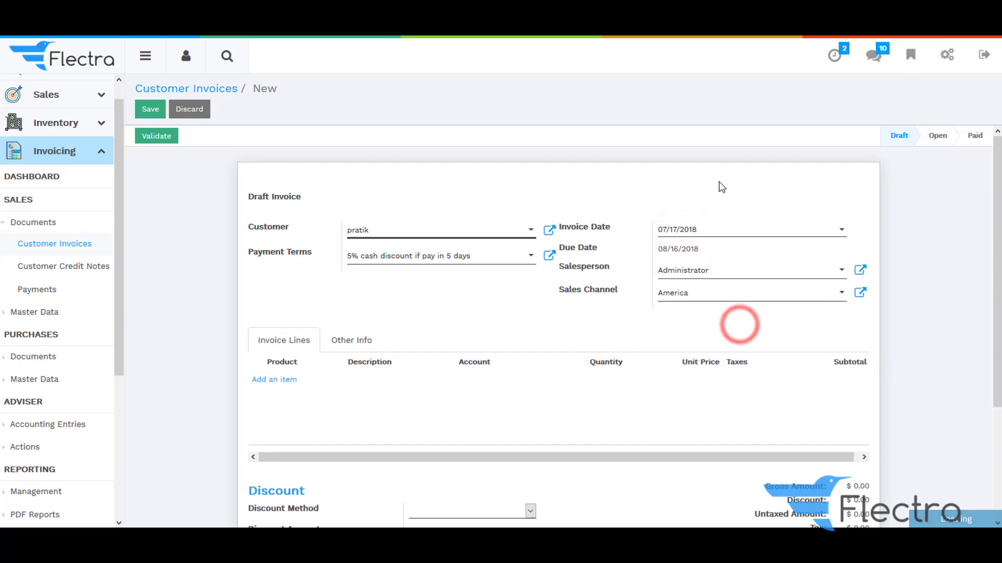
click(274, 380)
click(276, 384)
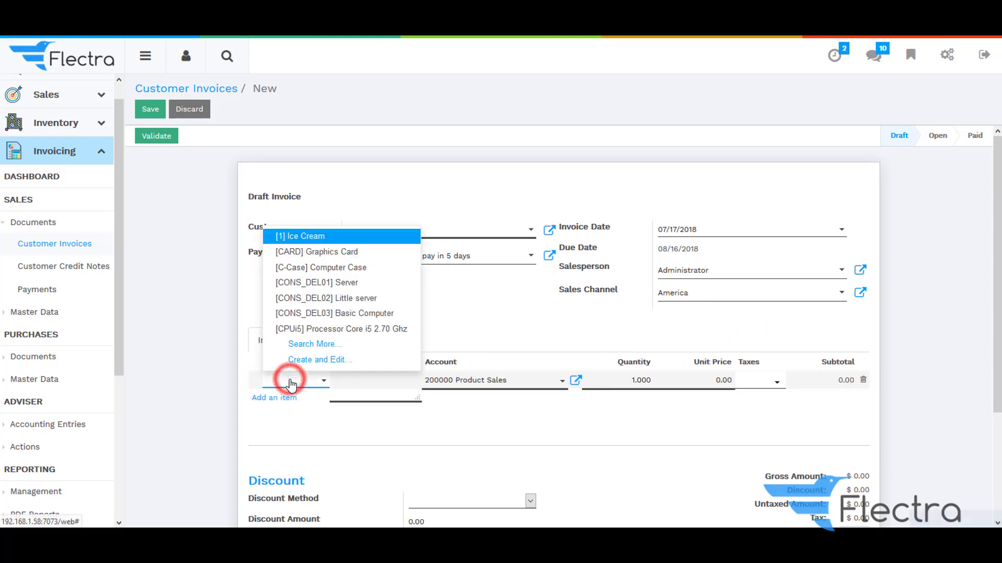
click(328, 252)
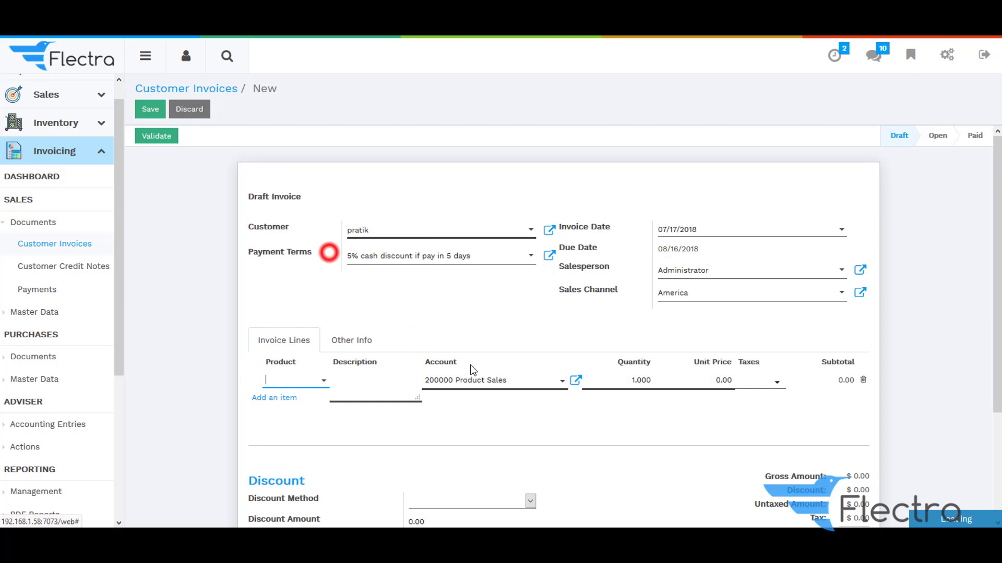
drag(629, 384, 653, 378)
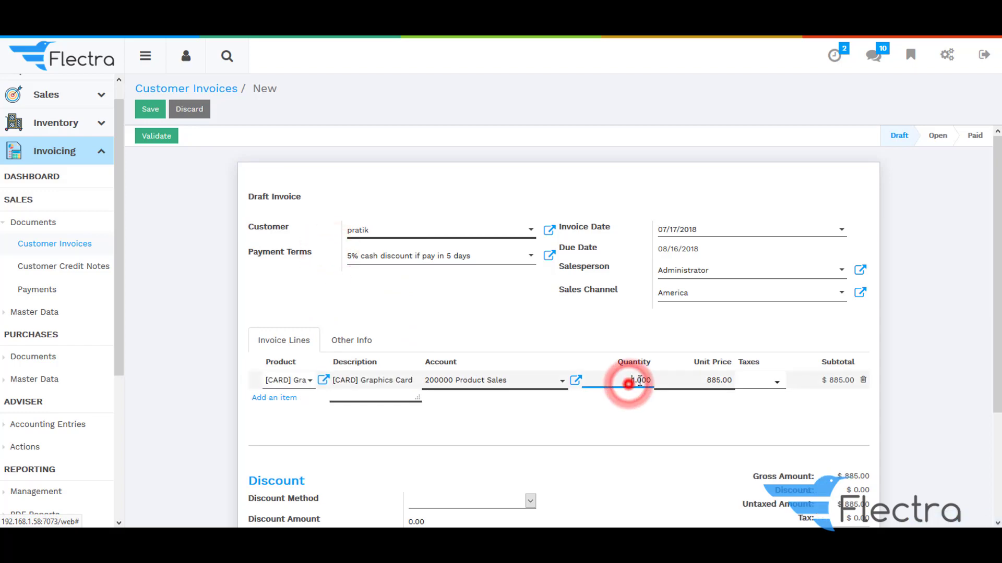
key(BackSpace)
text(15)
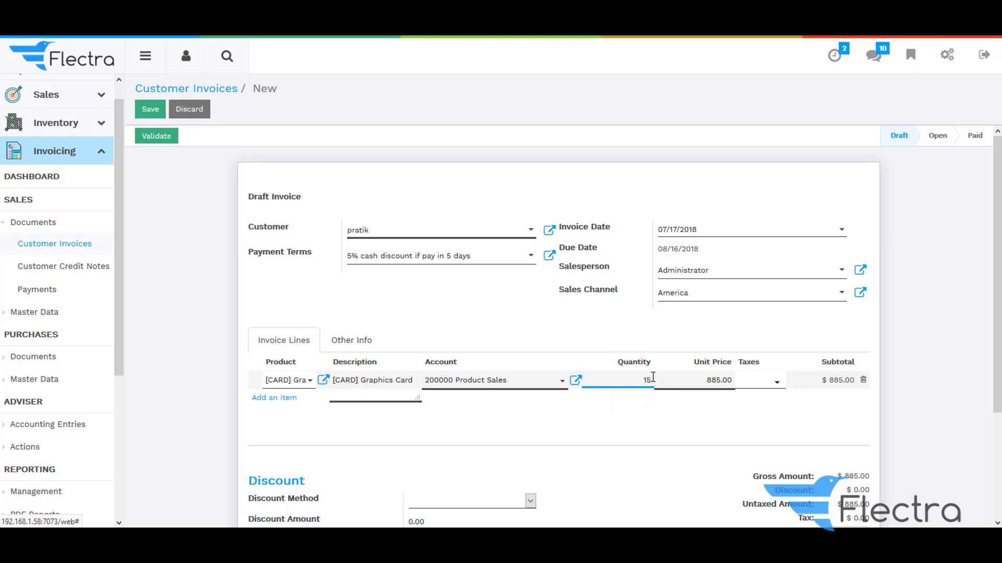
click(552, 316)
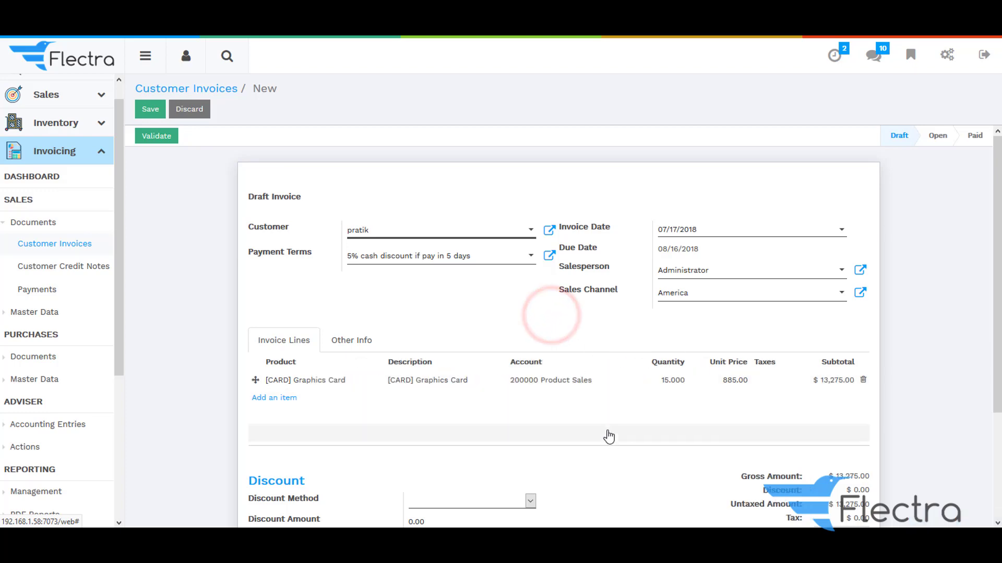
Save and validate the invoice, opening INV/2018/0005 for $13,275.00.
scroll(443, 417, down, 2)
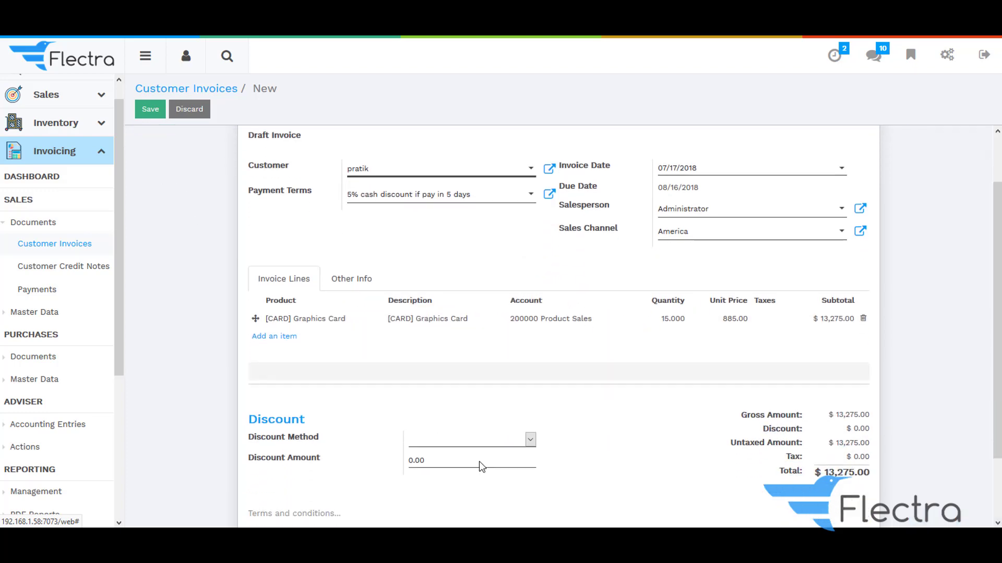
scroll(775, 389, up, 2)
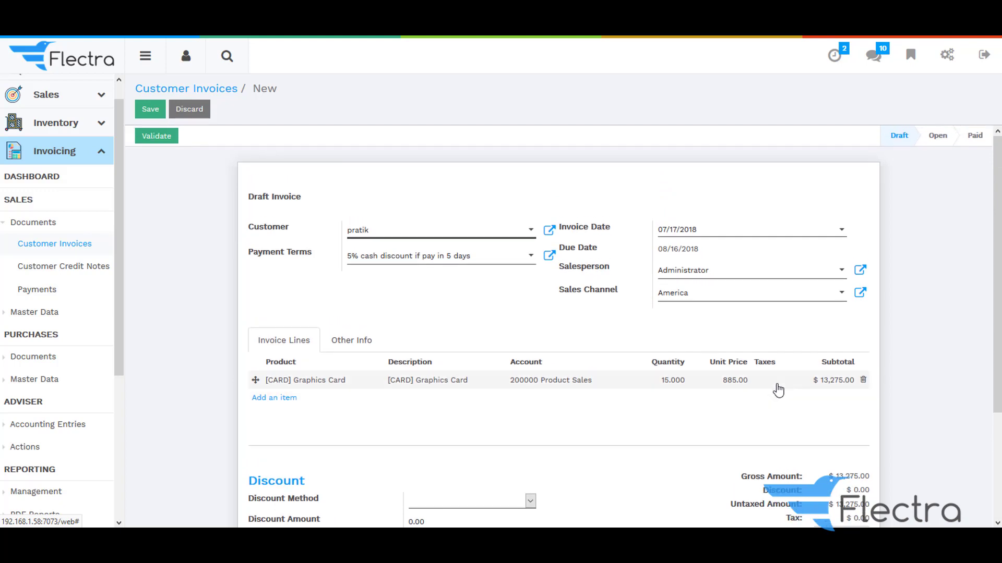
click(148, 111)
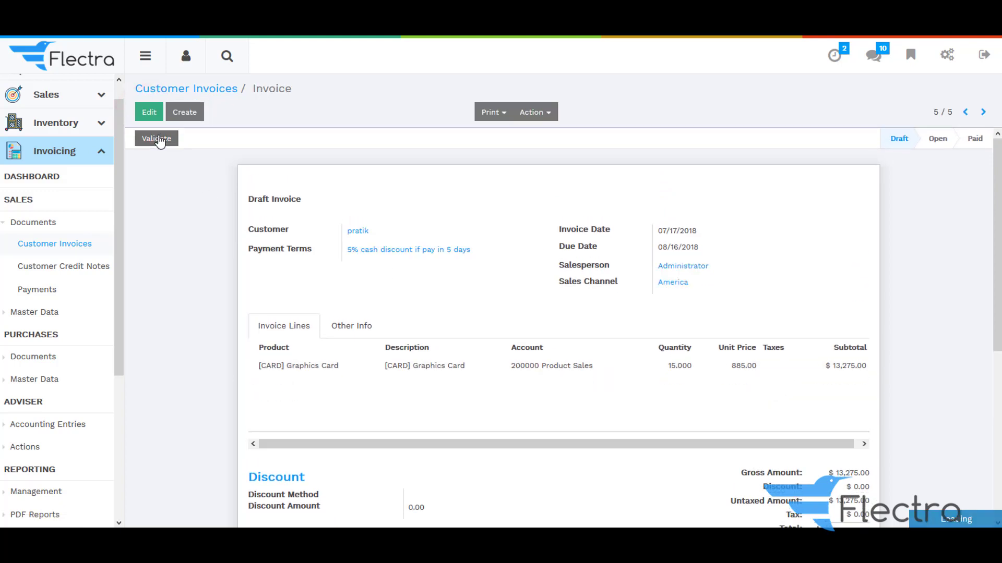
click(158, 138)
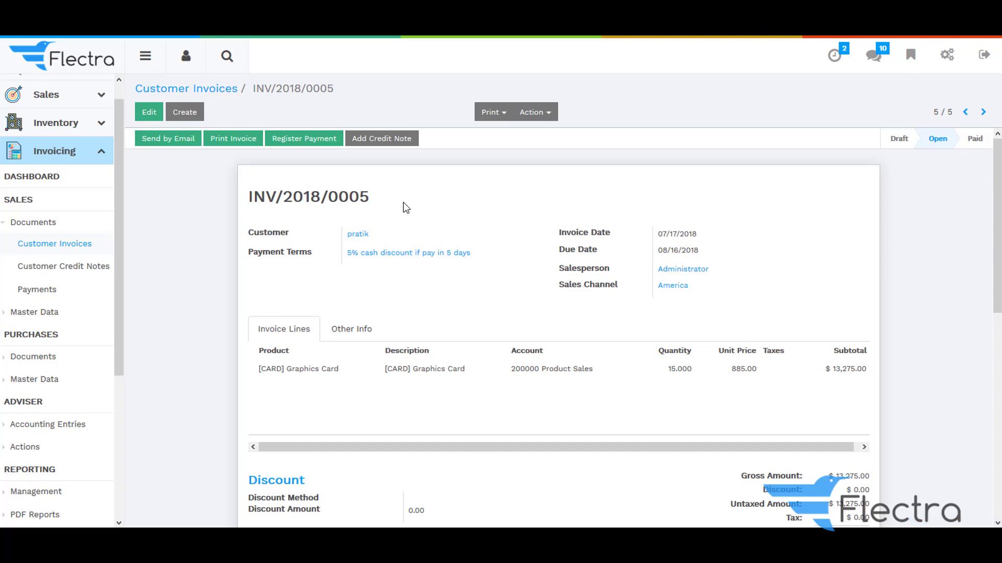
Start a new customer payment with pratik as the paying partner.
click(37, 289)
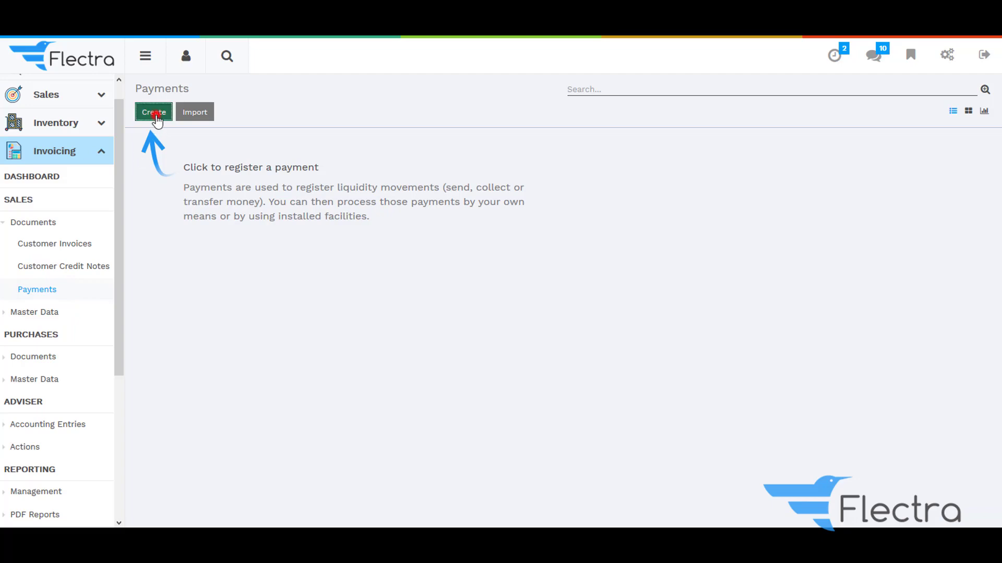
click(155, 111)
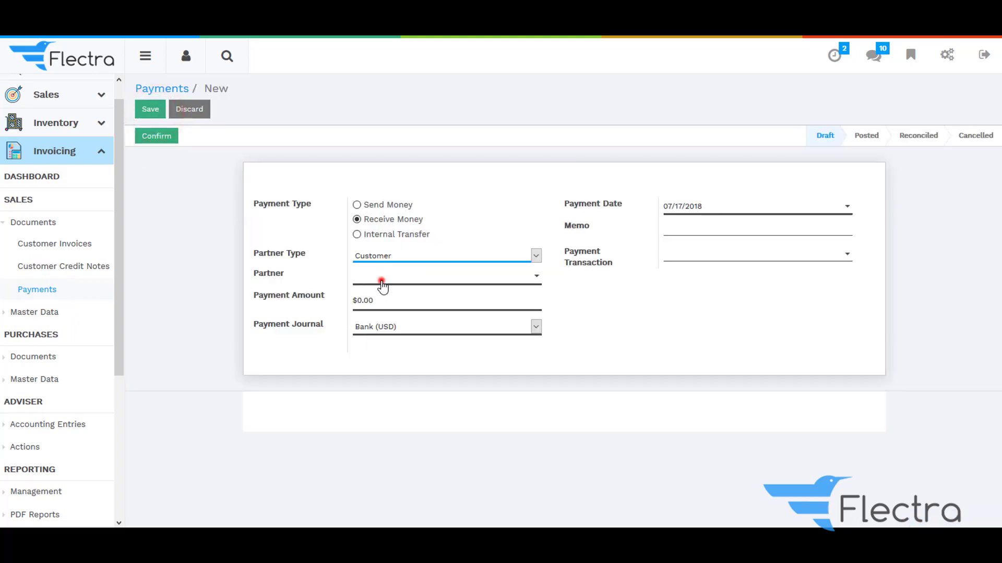
click(381, 281)
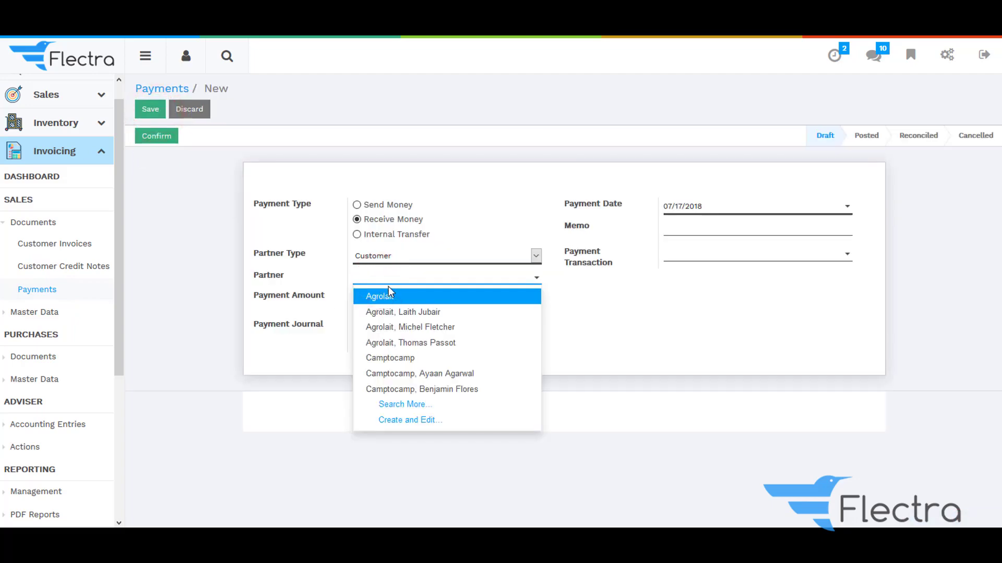
text(prat)
click(373, 296)
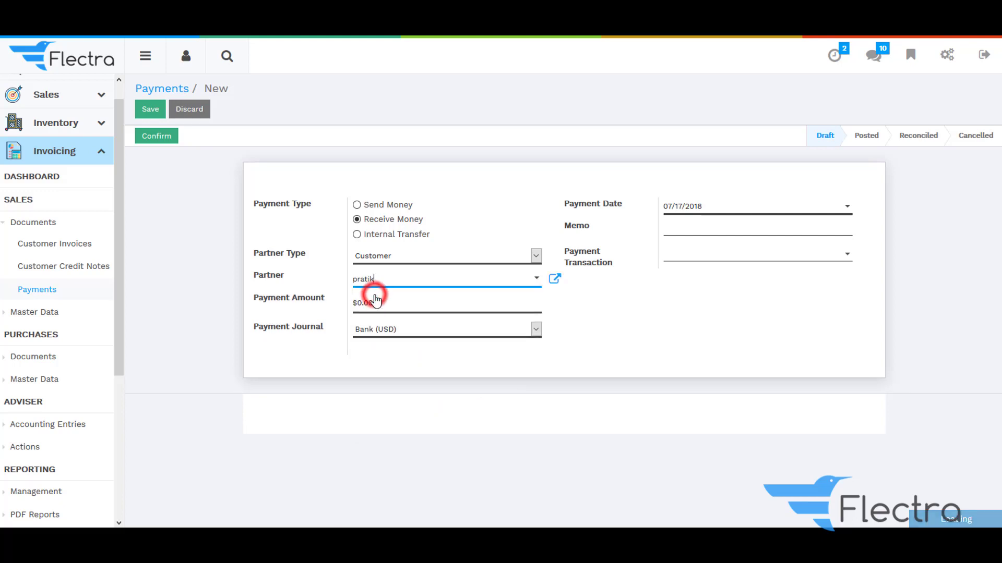
Enter payment amount 12611 and memo 2369502, then save and post the payment.
click(375, 304)
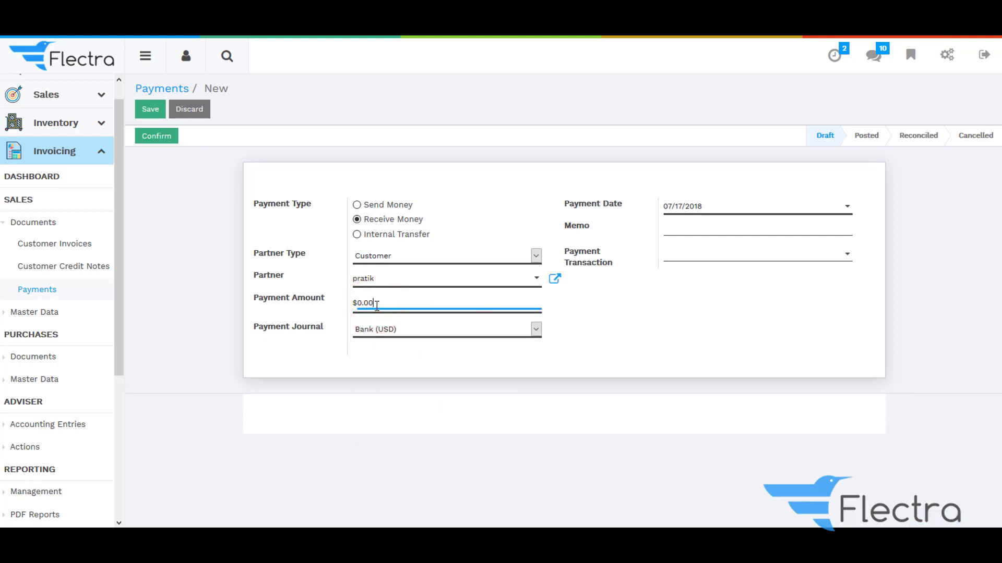
click(377, 306)
key(BackSpace)
key(BackSpace)
key(BackSpace)
key(BackSpace)
text($12611)
click(694, 228)
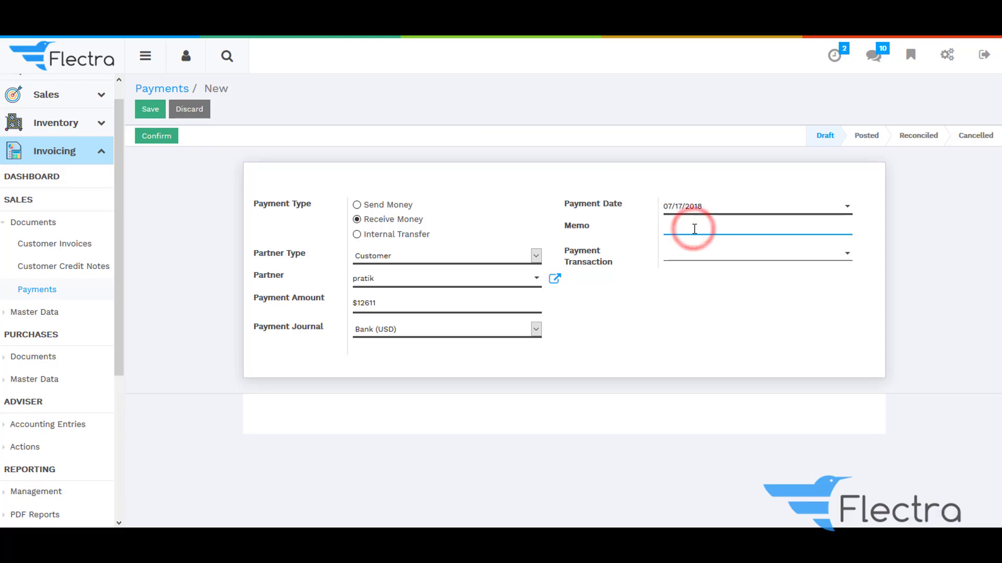
text(2369502)
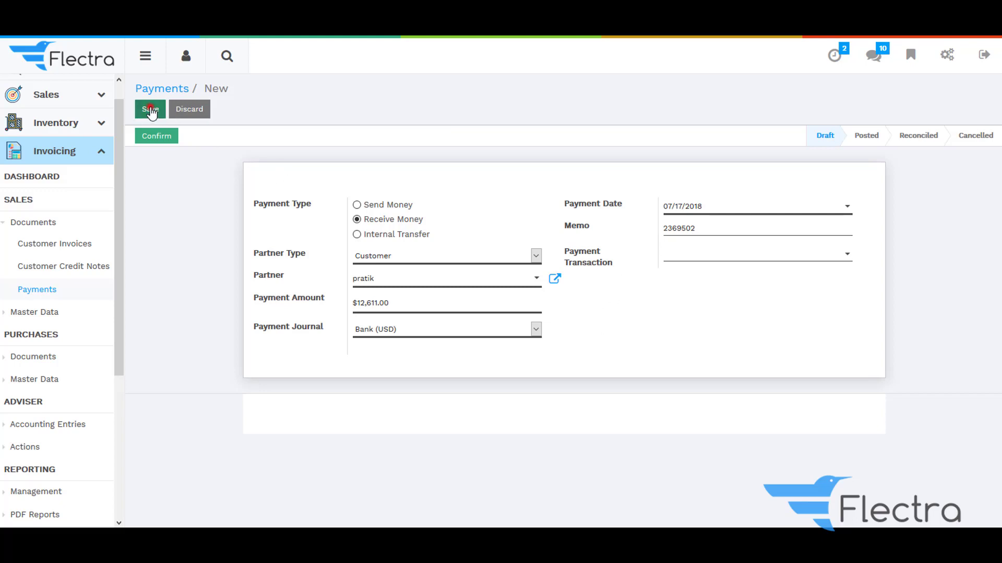
click(155, 140)
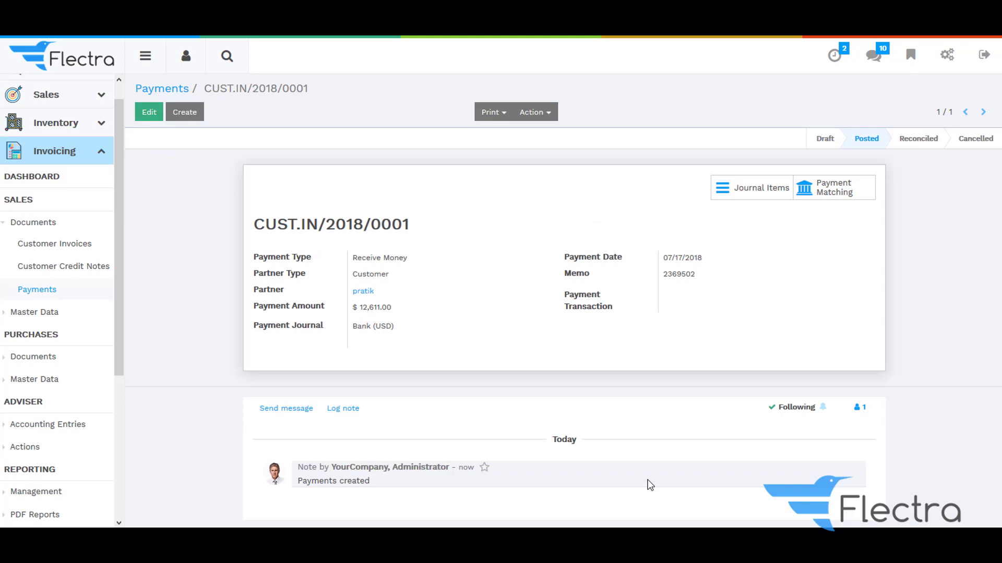
Match INV/2018/0005's lines to the payment with a write-off to 220000 Expenses.
click(818, 189)
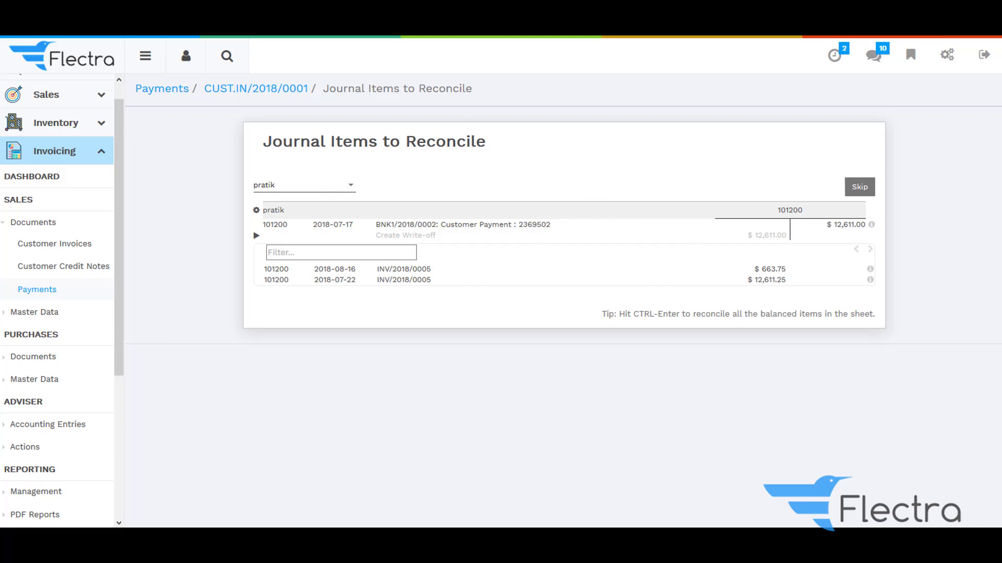
click(771, 281)
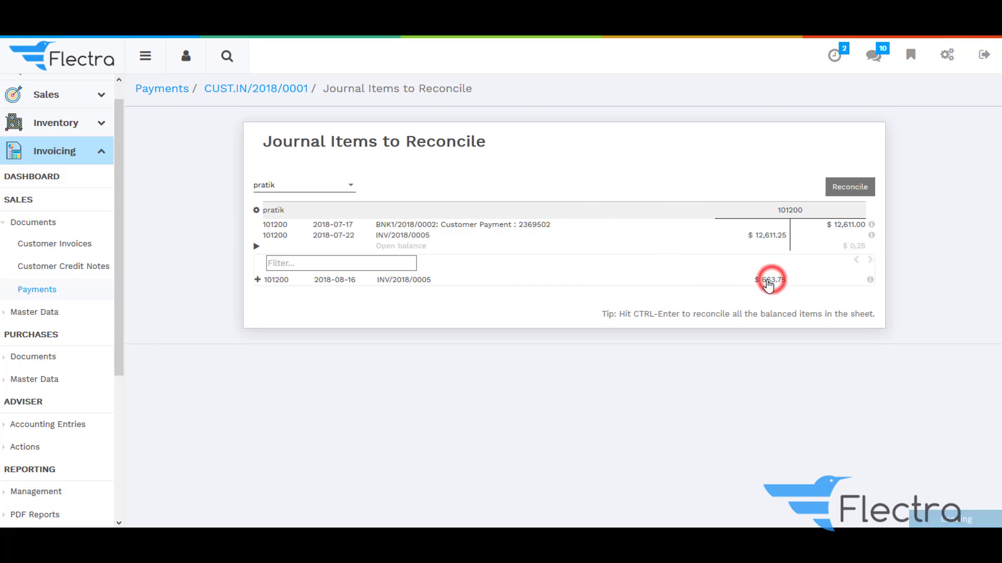
click(453, 279)
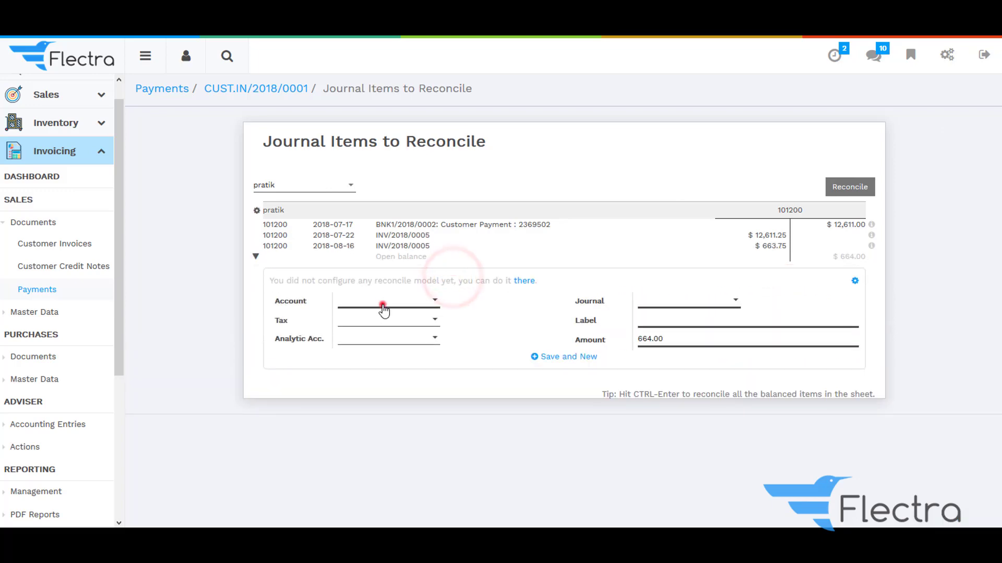
click(383, 307)
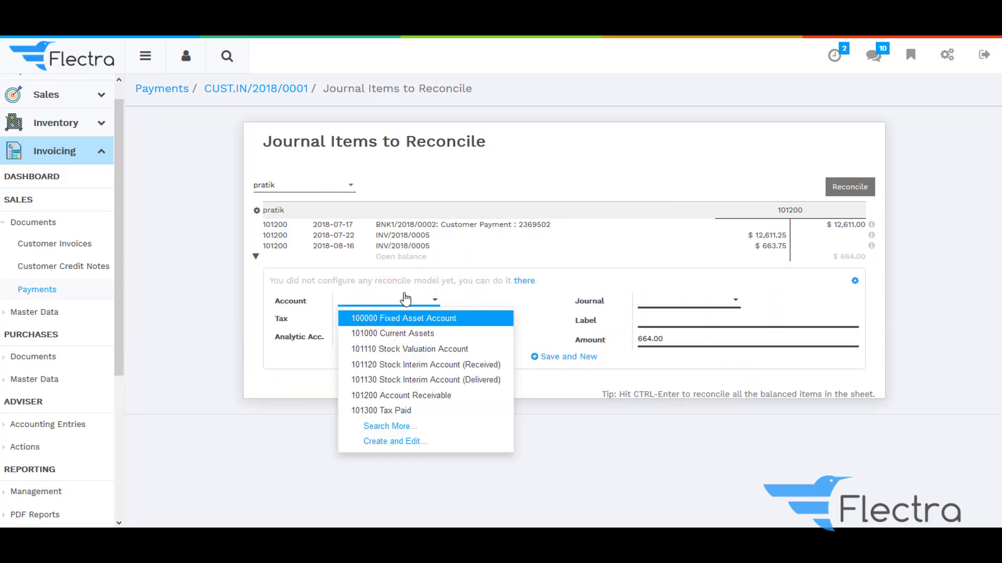
text(ex)
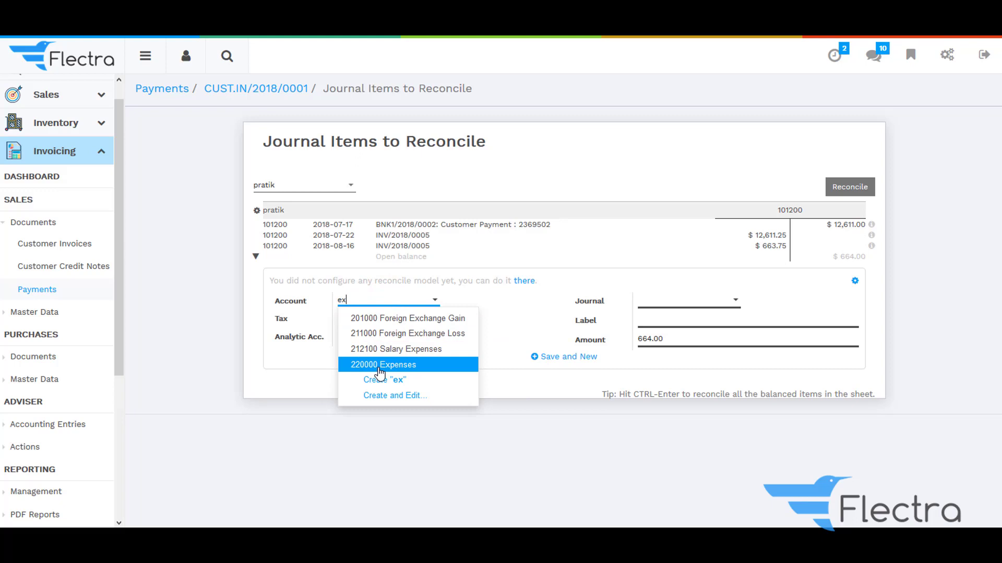
click(379, 366)
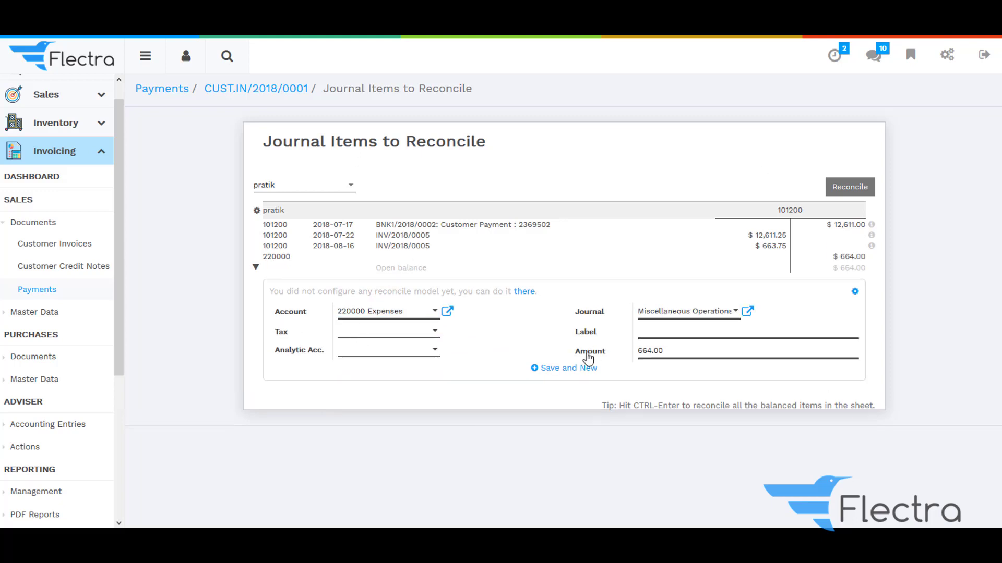
Label the write-off as the 5-day cash discount and reconcile payment and invoice.
click(649, 326)
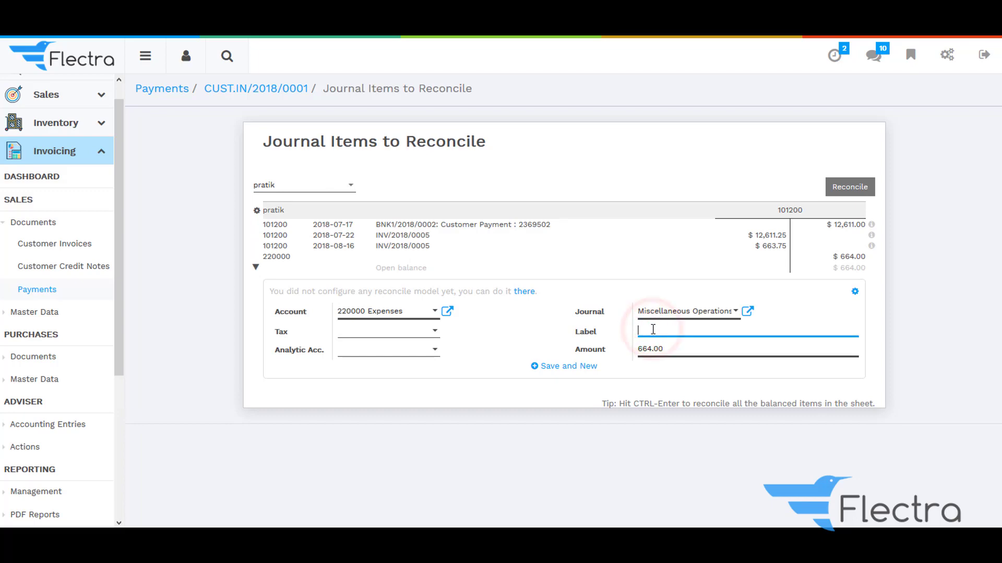
text(5% cash)
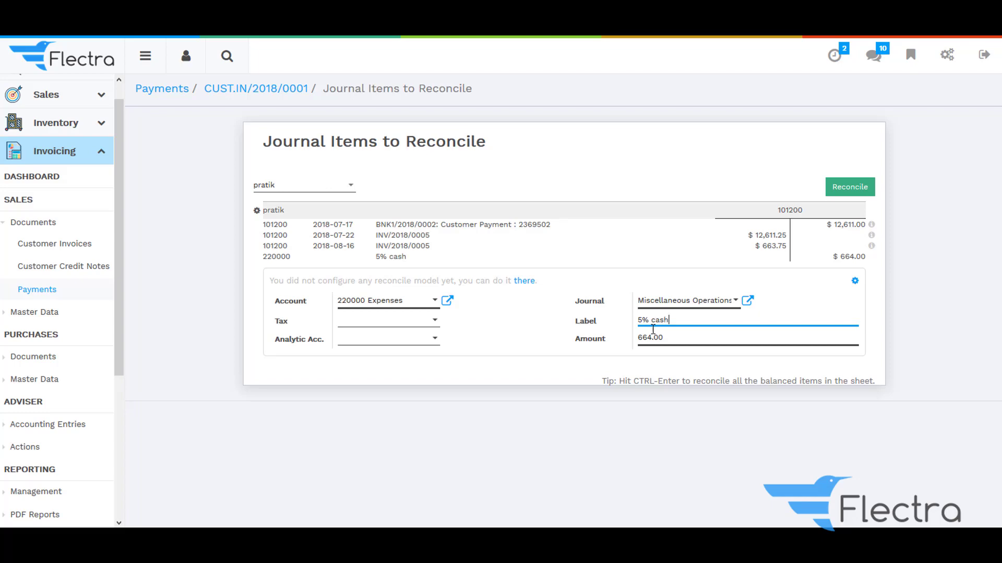
text( discountpaid with in 5 days)
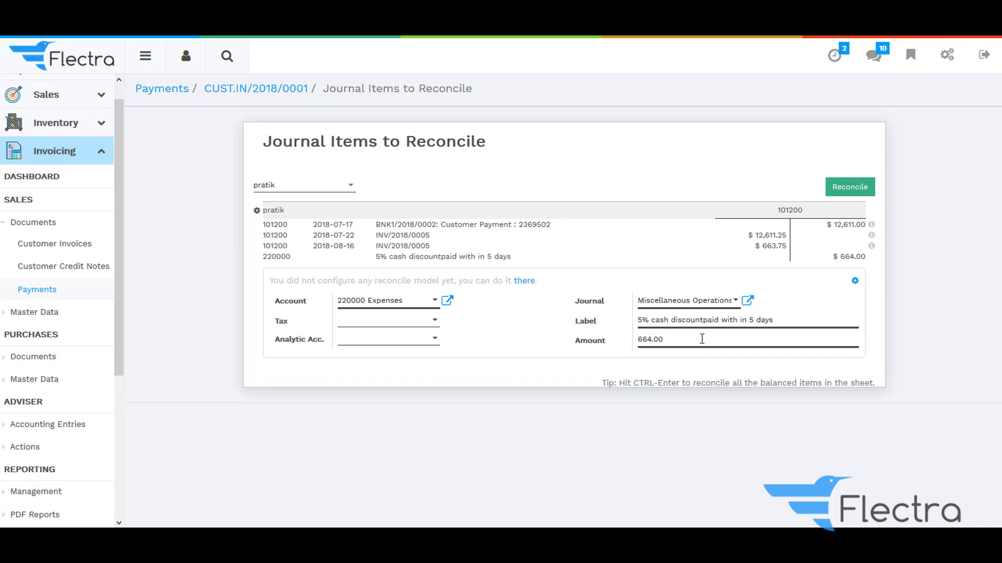
click(655, 236)
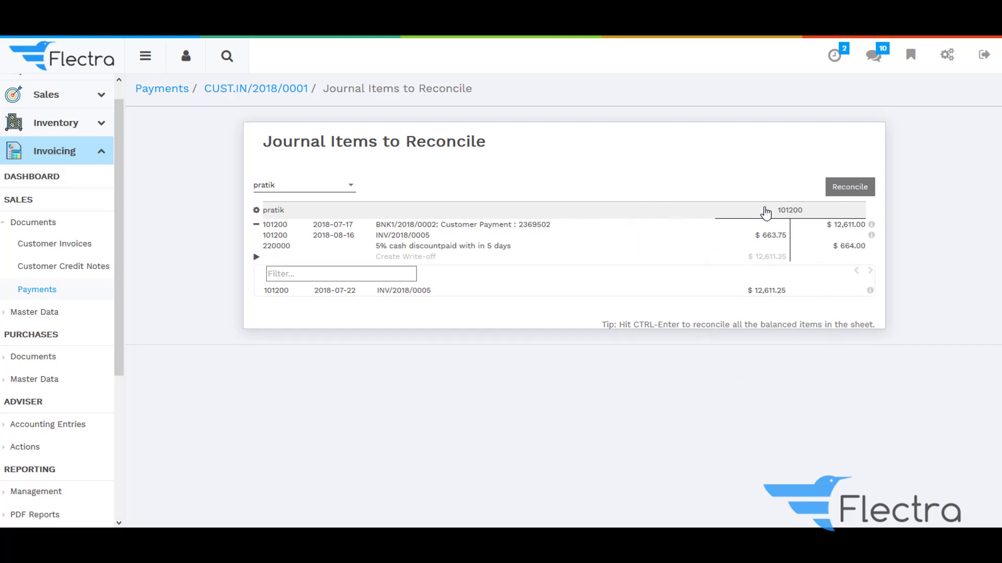
click(850, 188)
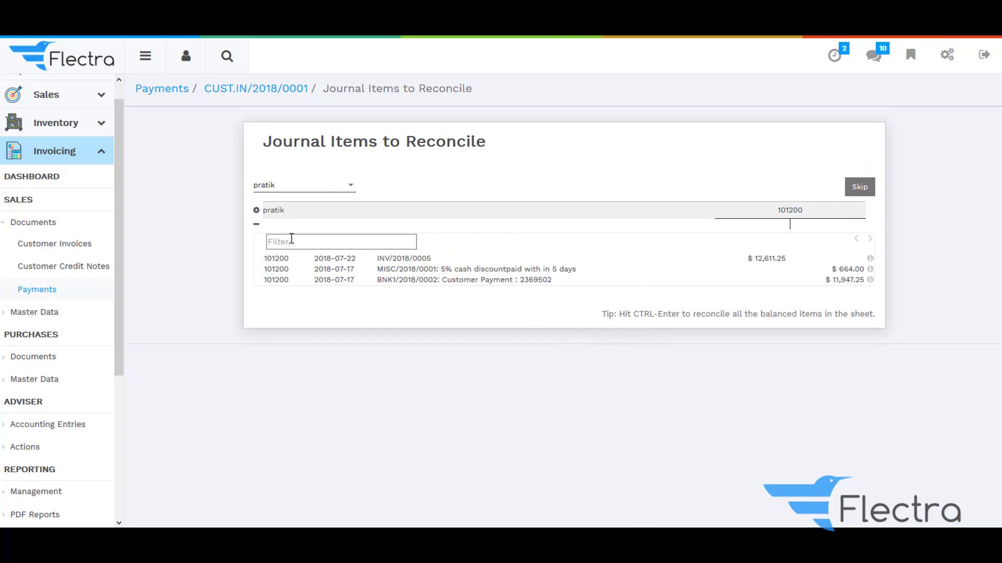
click(242, 92)
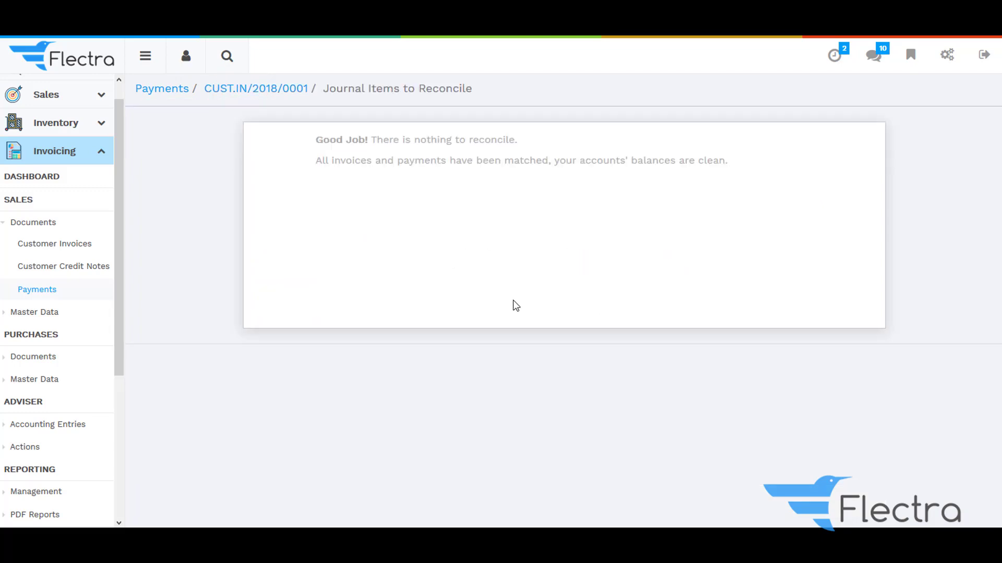
Confirm INV/2018/0005 shows Paid in Customer Invoices, then return to the Invoicing dashboard.
click(54, 243)
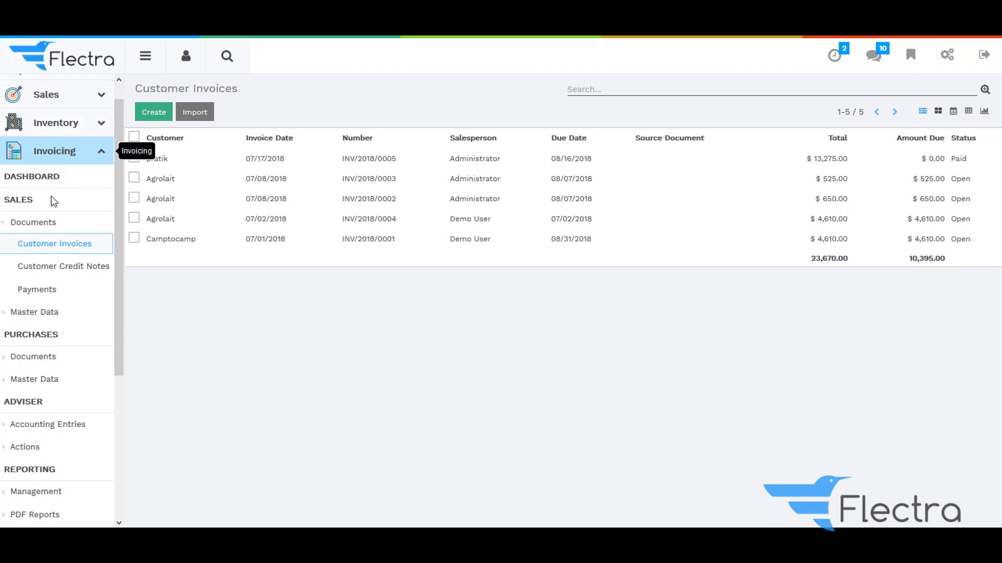
click(53, 160)
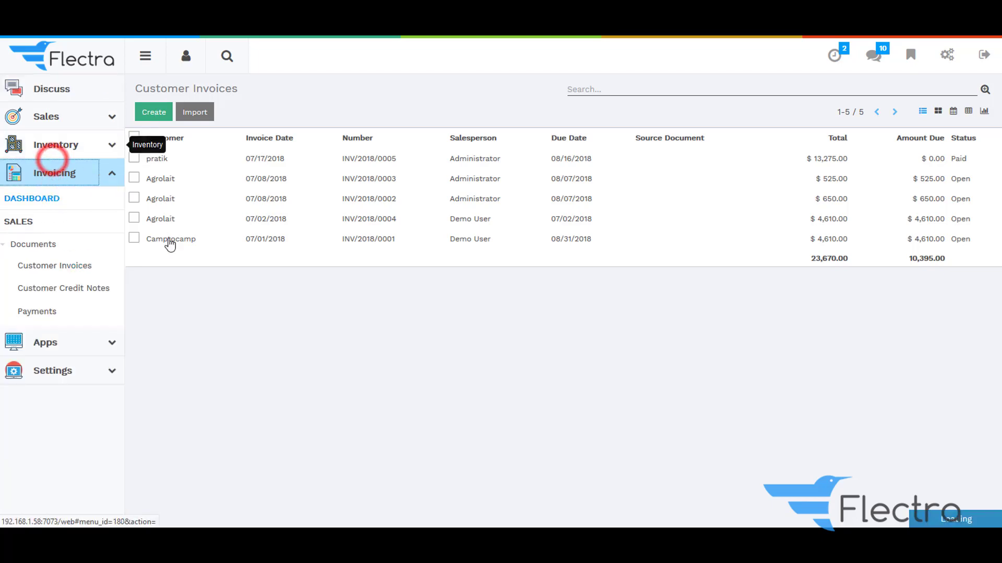